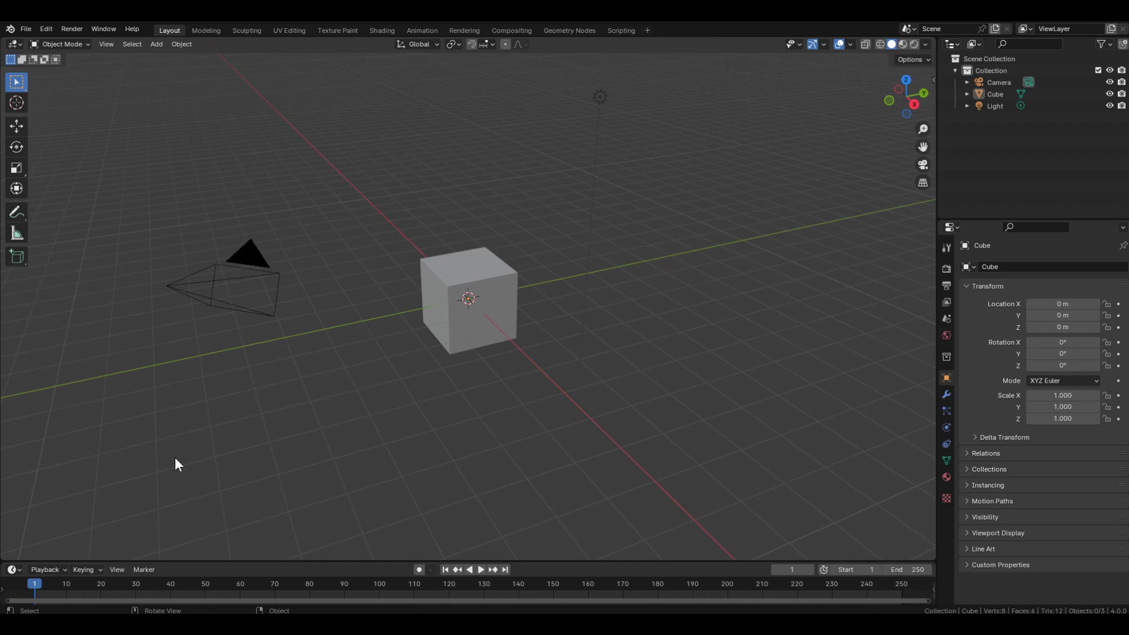
- Delete the default camera, cube and light from the scene
{"action": "left_click_drag", "start_coordinate": [105, 477], "coordinate": [675, 79]}
{"action": "key", "text": "x"}
{"action": "left_click", "coordinate": [675, 79]}
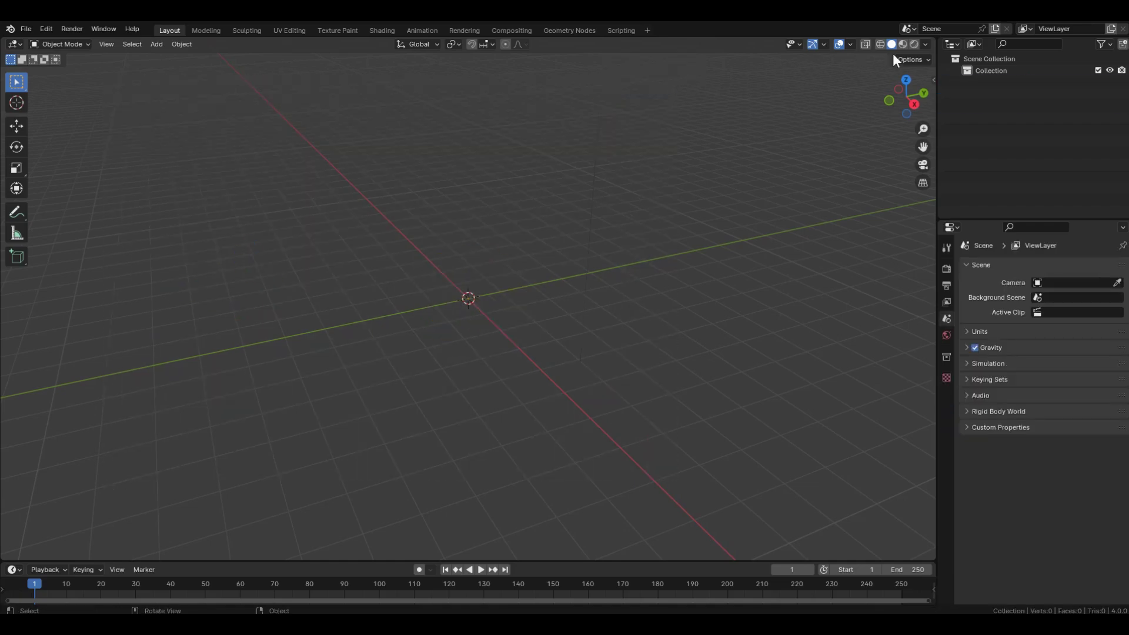
- Display the viewport in Rendered shading and set the world background color to white
{"action": "left_click", "coordinate": [914, 45]}
{"action": "left_click", "coordinate": [946, 335]}
{"action": "left_click", "coordinate": [1058, 346]}
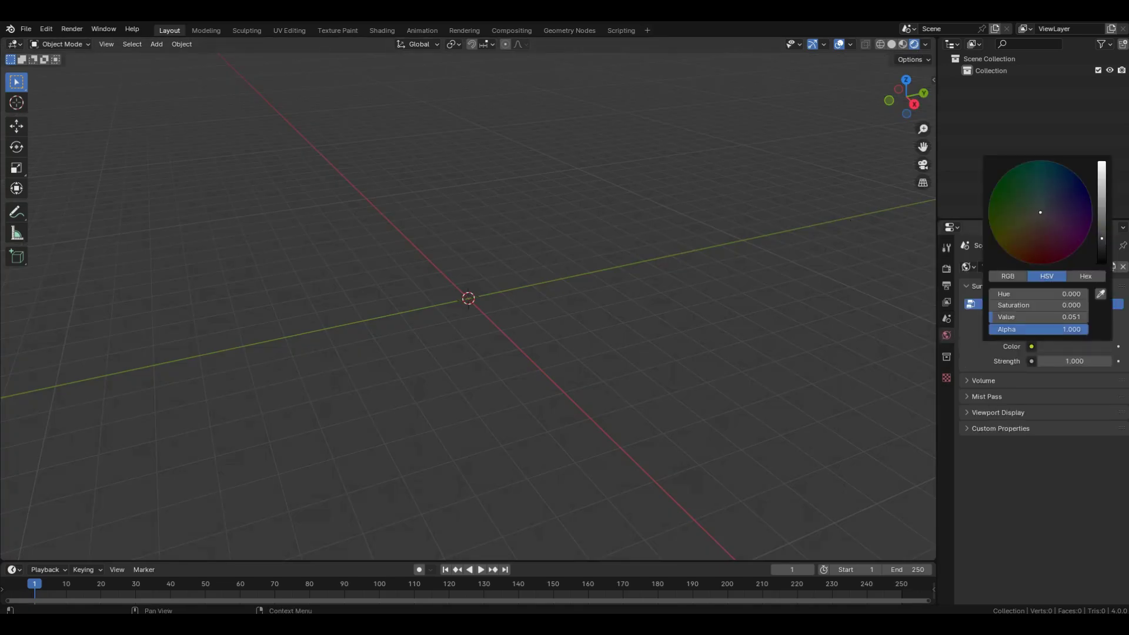
{"action": "left_click_drag", "start_coordinate": [1102, 238], "coordinate": [1102, 163]}
- Set the color management View Transform to Standard in the render settings
{"action": "left_click", "coordinate": [947, 269]}
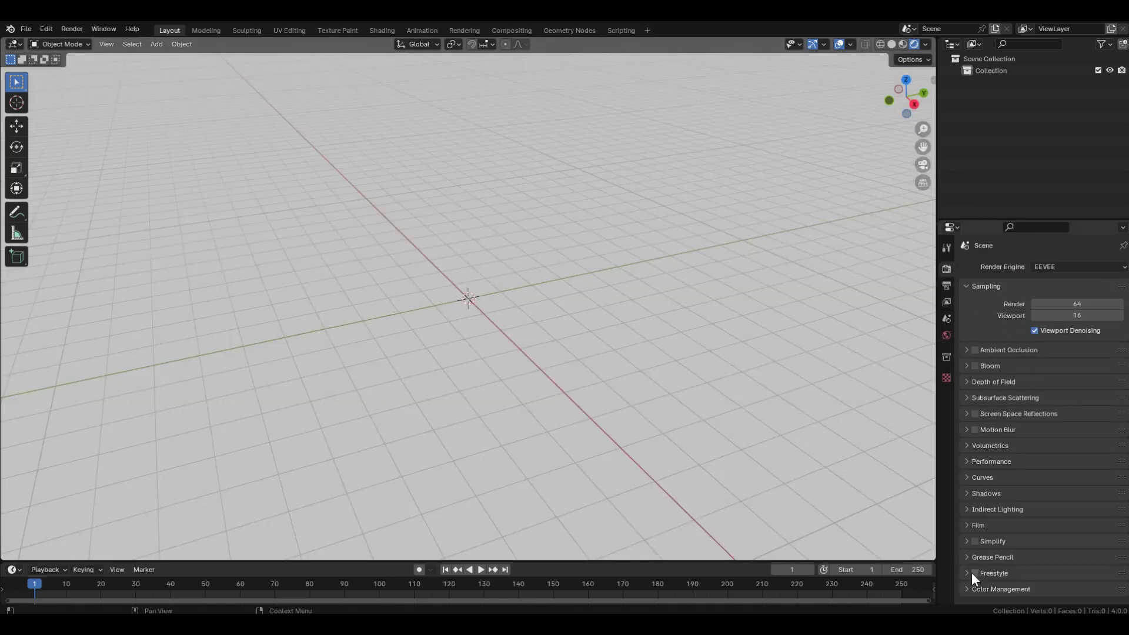
{"action": "left_click", "coordinate": [967, 589]}
{"action": "scroll", "coordinate": [965, 589], "scroll_direction": "down", "scroll_amount": 5}
{"action": "left_click", "coordinate": [1076, 507]}
{"action": "left_click", "coordinate": [1068, 520]}
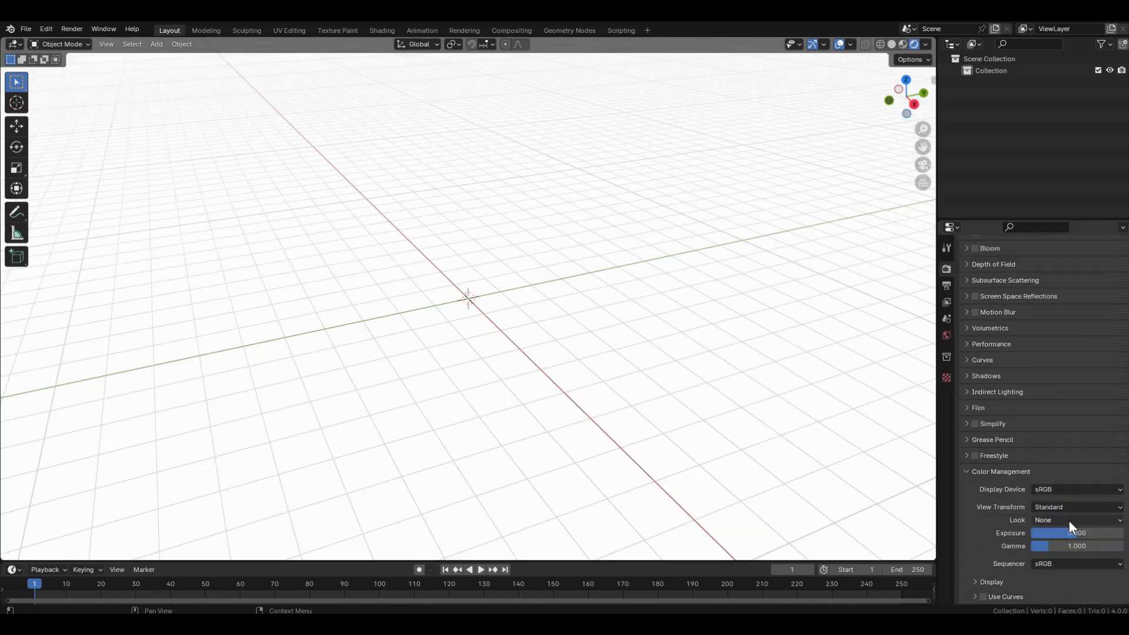
- Shrink the timeline, view the scene from above, and hide the grid and 3D cursor overlays
{"action": "left_click_drag", "start_coordinate": [752, 562], "coordinate": [744, 603]}
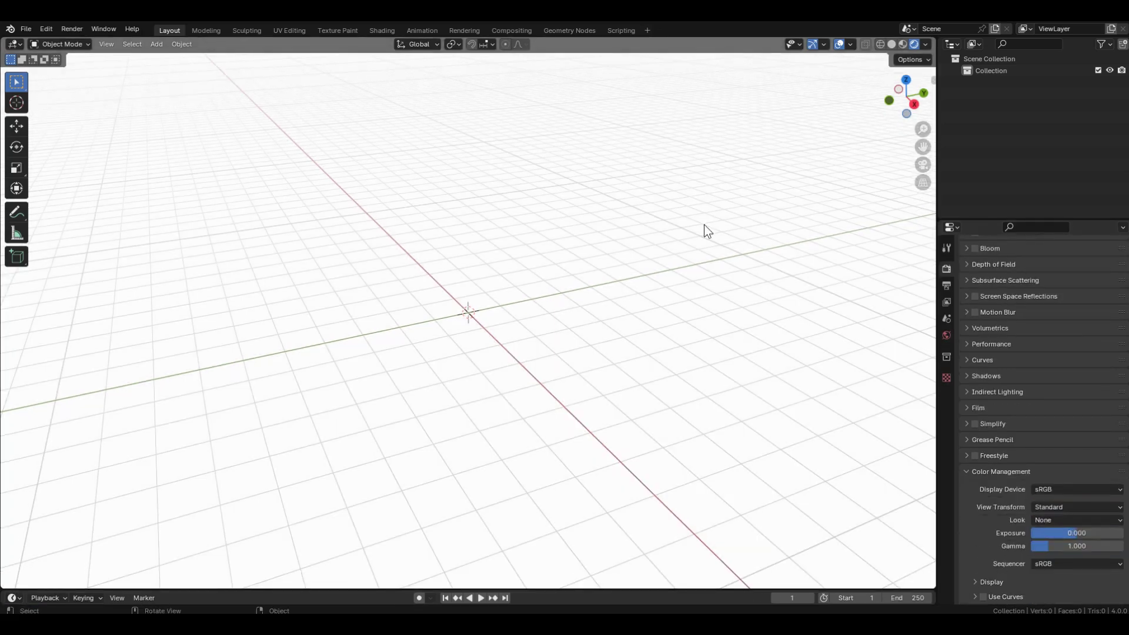
{"action": "key", "text": "KP_7"}
{"action": "left_click", "coordinate": [851, 44]}
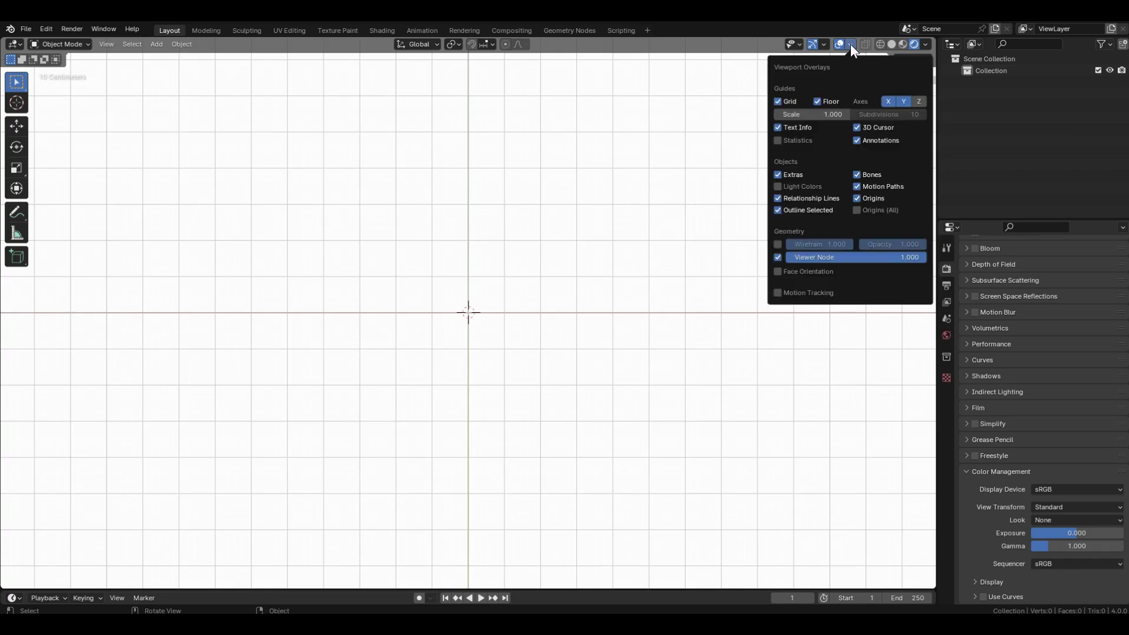
{"action": "left_click", "coordinate": [778, 101]}
{"action": "left_click", "coordinate": [856, 128]}
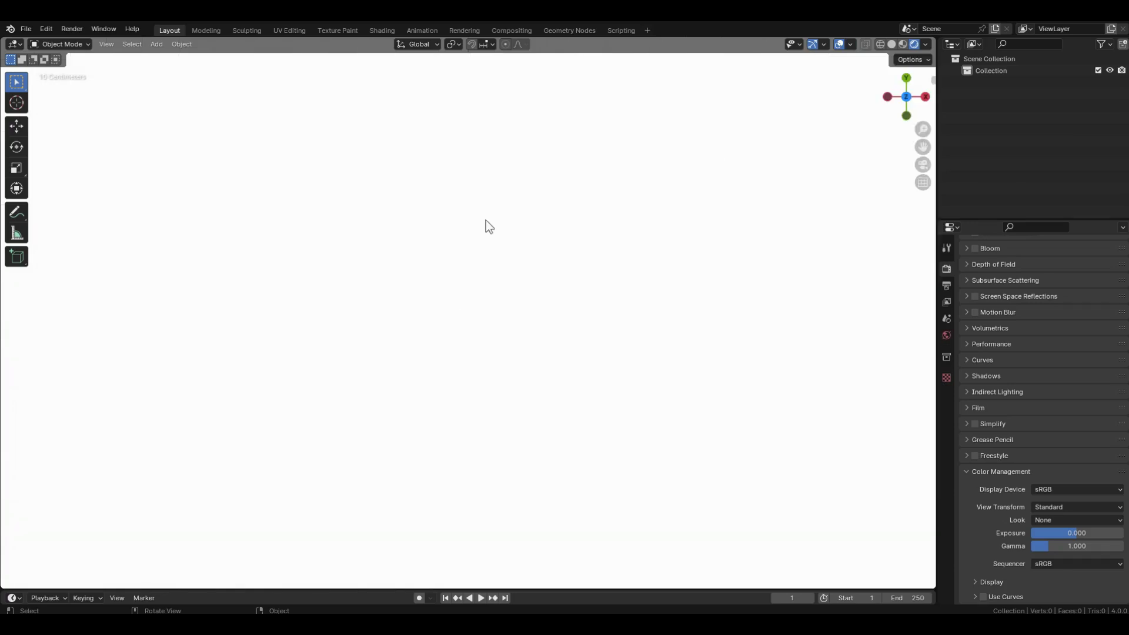
- Add a blank Grease Pencil object and switch it to Draw Mode
{"action": "key", "text": "shift+a"}
{"action": "mouse_move", "coordinate": [416, 363]}
{"action": "left_click", "coordinate": [463, 367]}
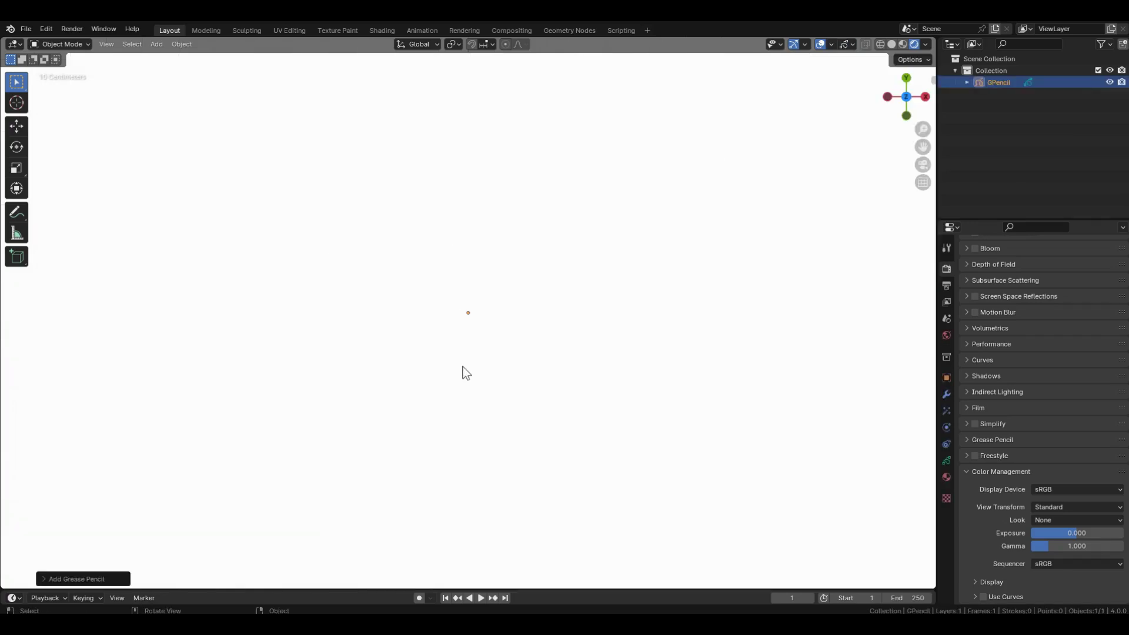
{"action": "key", "text": "ctrl+Tab"}
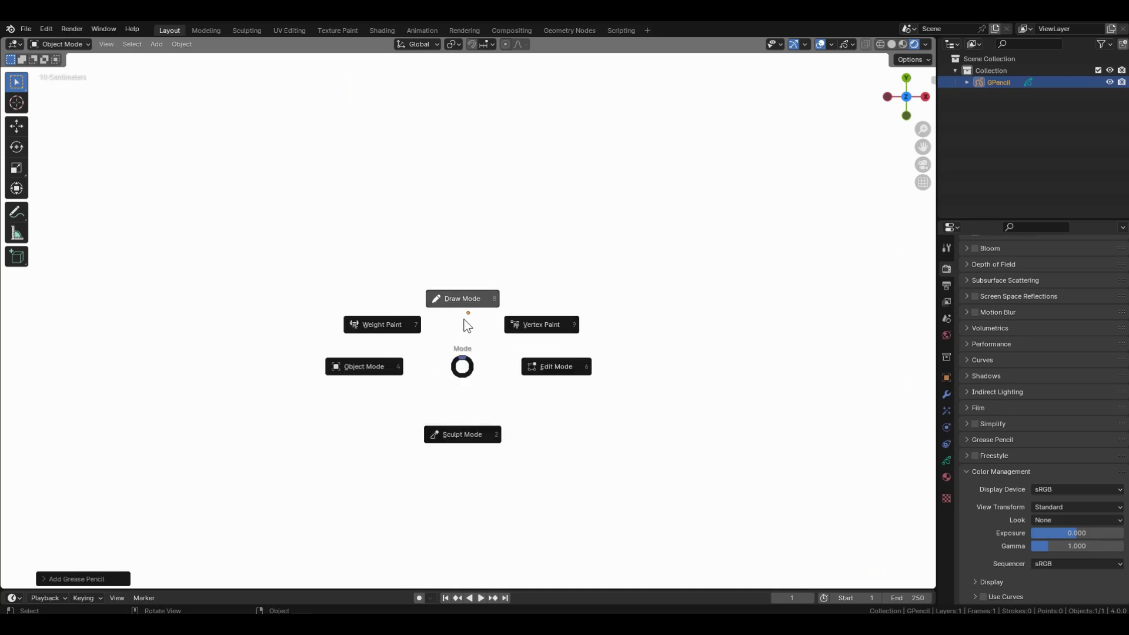
{"action": "left_click", "coordinate": [464, 300]}
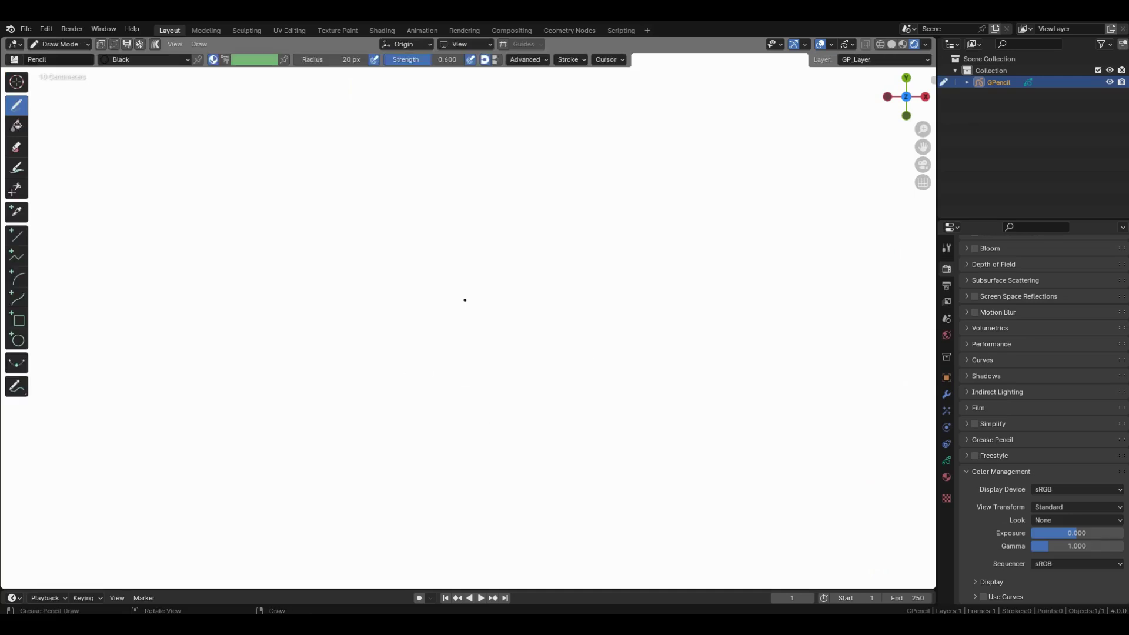
- Set the Pencil brush to strength 1.000 and radius 50 px, and bring up the Black material's settings
{"action": "left_click_drag", "start_coordinate": [429, 60], "coordinate": [465, 59]}
{"action": "left_click", "coordinate": [345, 60]}
{"action": "type", "text": "50"}
{"action": "key", "text": "Return"}
{"action": "left_click", "coordinate": [946, 477]}
{"action": "scroll", "coordinate": [991, 415], "scroll_direction": "up", "scroll_amount": 3}
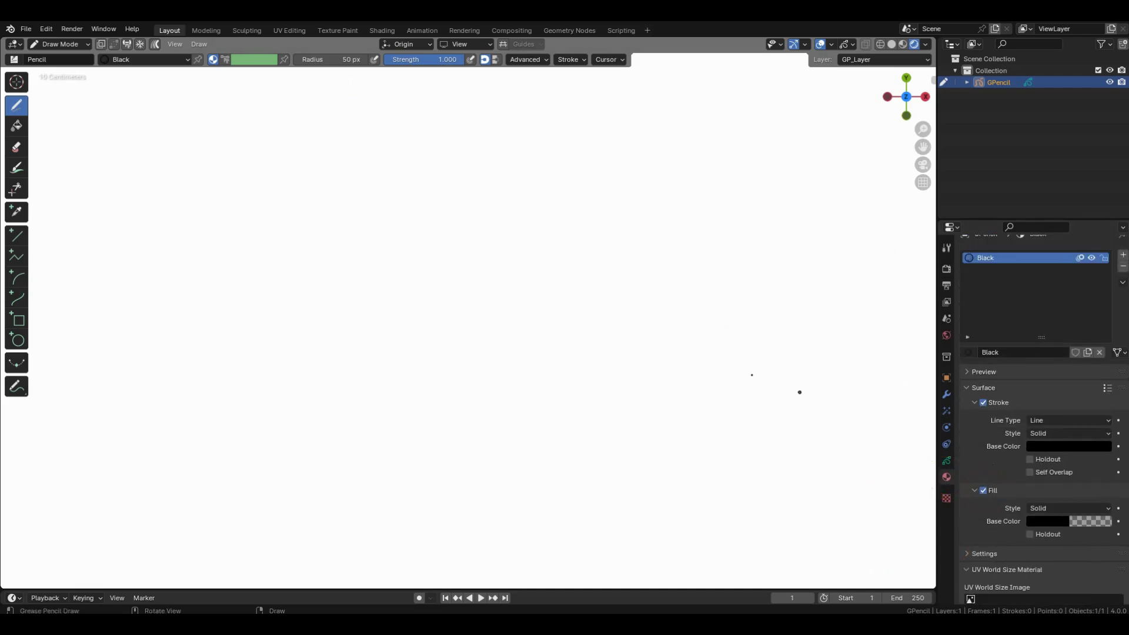
- Draw a rectangle with an open left side and make the Black material's fill opaque green (hue 0.335, saturation 0.969, value 1.000)
{"action": "mouse_move", "coordinate": [286, 215]}
{"action": "left_mouse_down"}
{"action": "mouse_move", "coordinate": [446, 213]}
{"action": "mouse_move", "coordinate": [506, 244]}
{"action": "mouse_move", "coordinate": [517, 355]}
{"action": "mouse_move", "coordinate": [489, 380]}
{"action": "mouse_move", "coordinate": [288, 376]}
{"action": "left_mouse_up"}
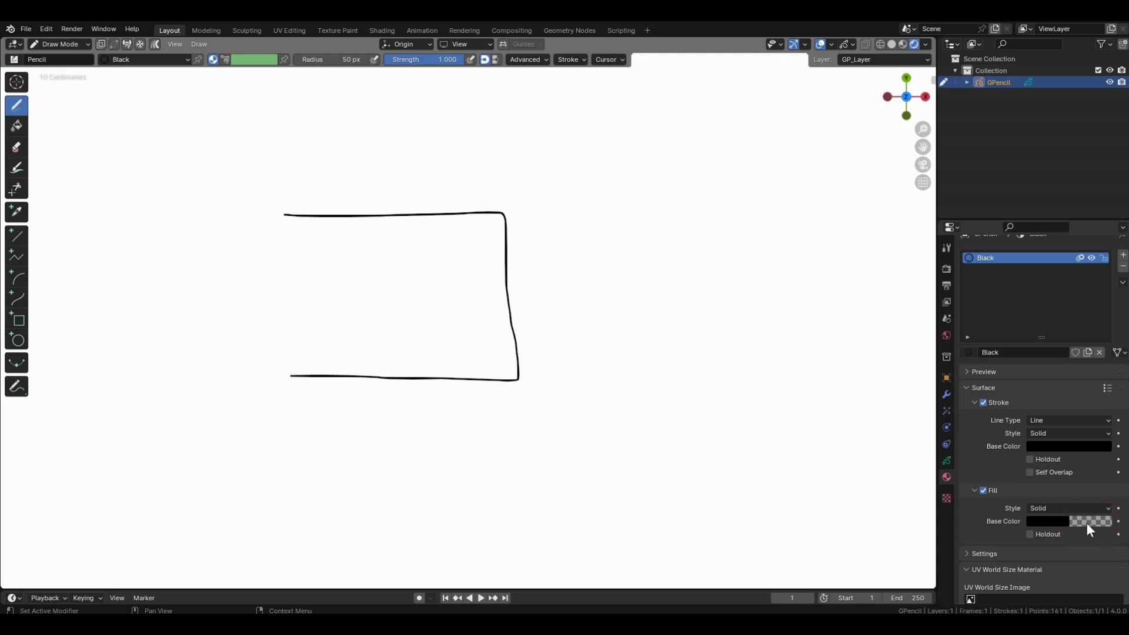
{"action": "left_click", "coordinate": [1065, 521]}
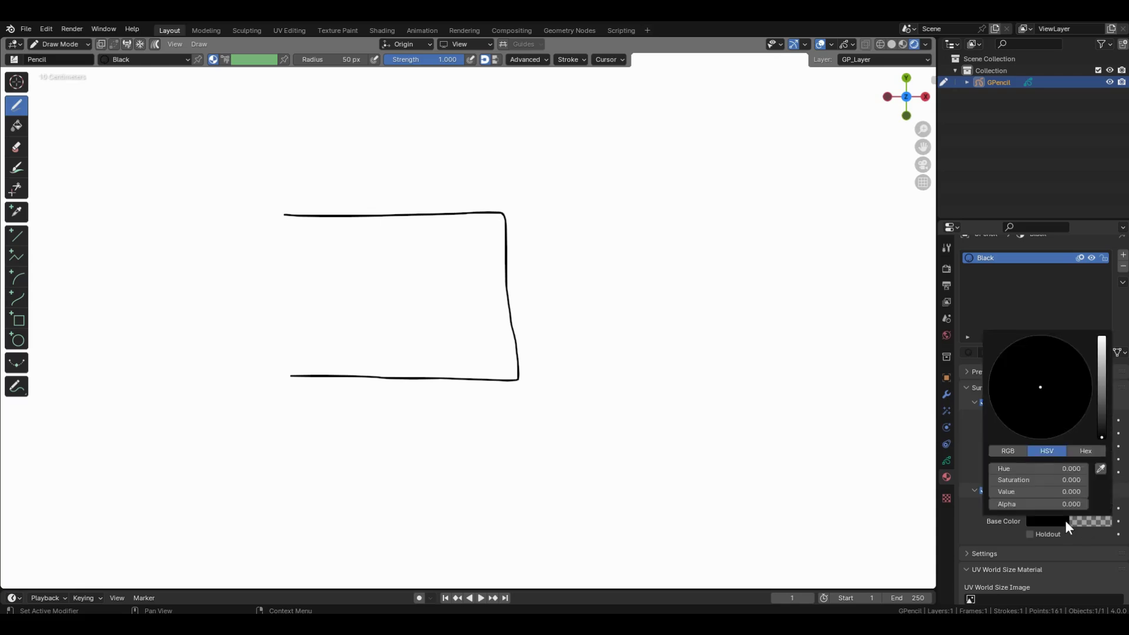
{"action": "left_click_drag", "start_coordinate": [1024, 504], "coordinate": [1088, 504]}
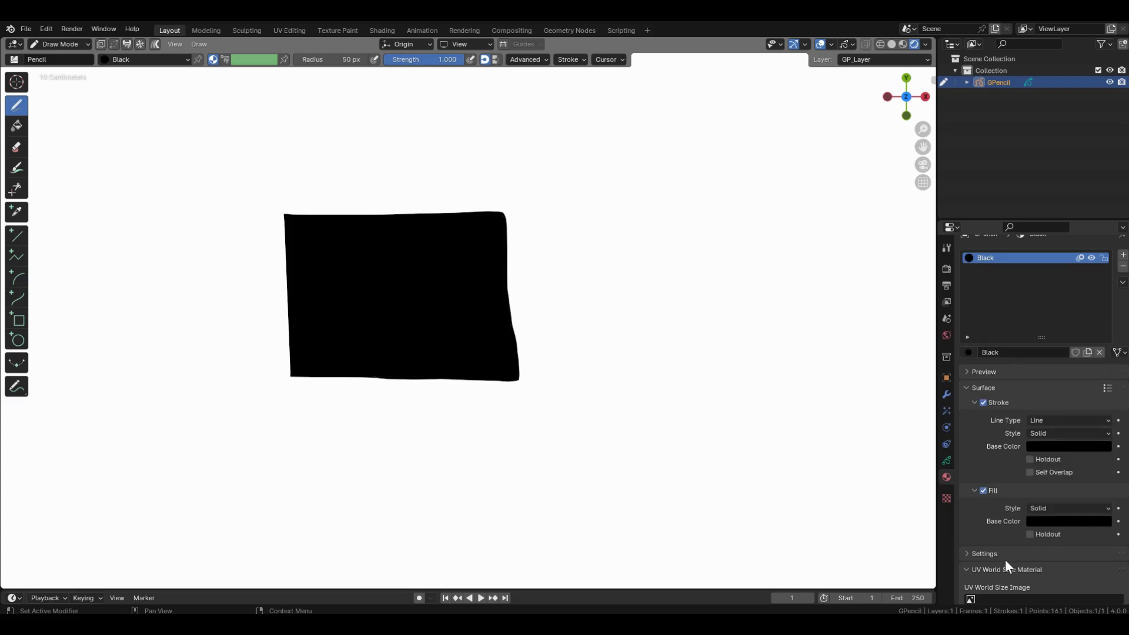
{"action": "left_click", "coordinate": [1054, 521]}
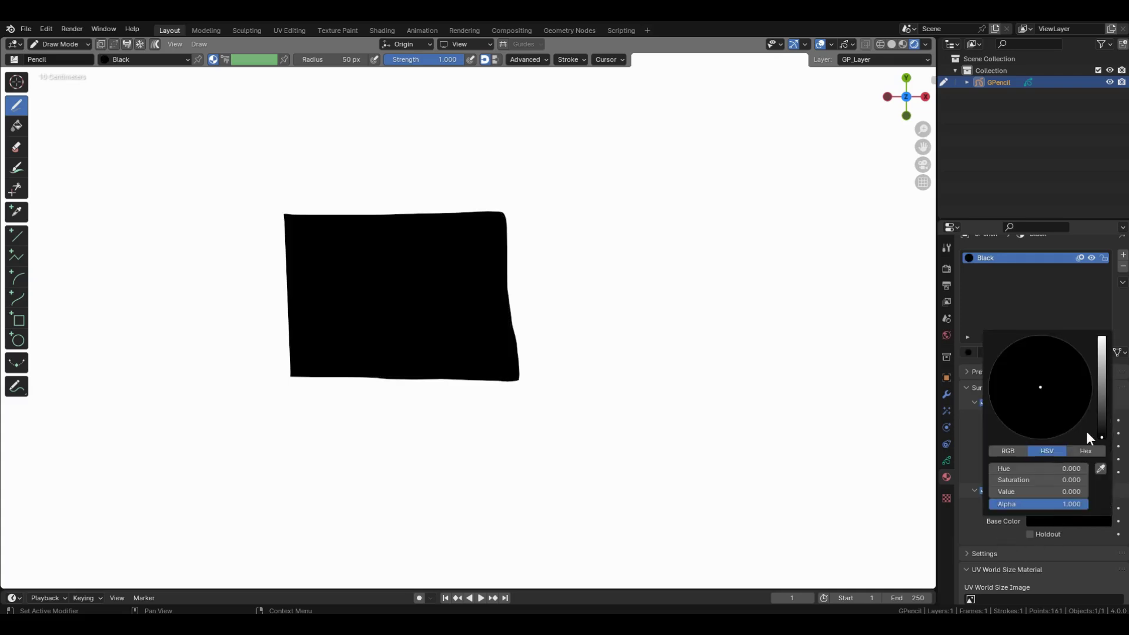
{"action": "left_click_drag", "start_coordinate": [1039, 492], "coordinate": [1071, 492]}
{"action": "left_click", "coordinate": [1004, 365]}
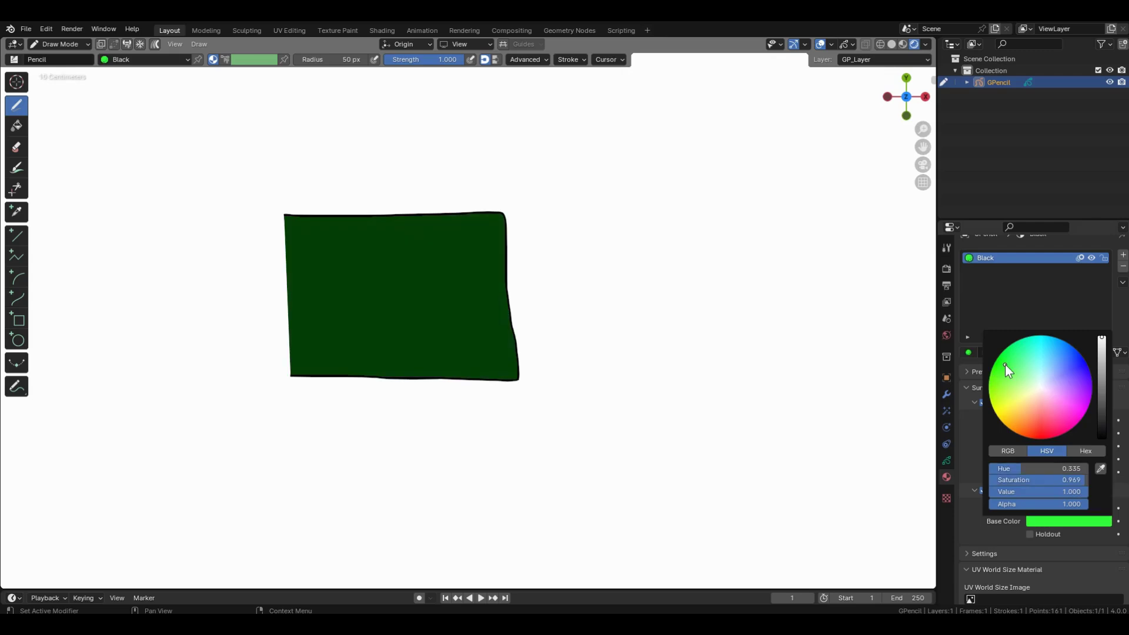
- Draw a rounded shape beside the rectangle and disable Use Lights for GP_Layer
{"action": "mouse_move", "coordinate": [585, 274]}
{"action": "left_mouse_down"}
{"action": "mouse_move", "coordinate": [582, 250]}
{"action": "mouse_move", "coordinate": [731, 379]}
{"action": "mouse_move", "coordinate": [596, 318]}
{"action": "left_mouse_up"}
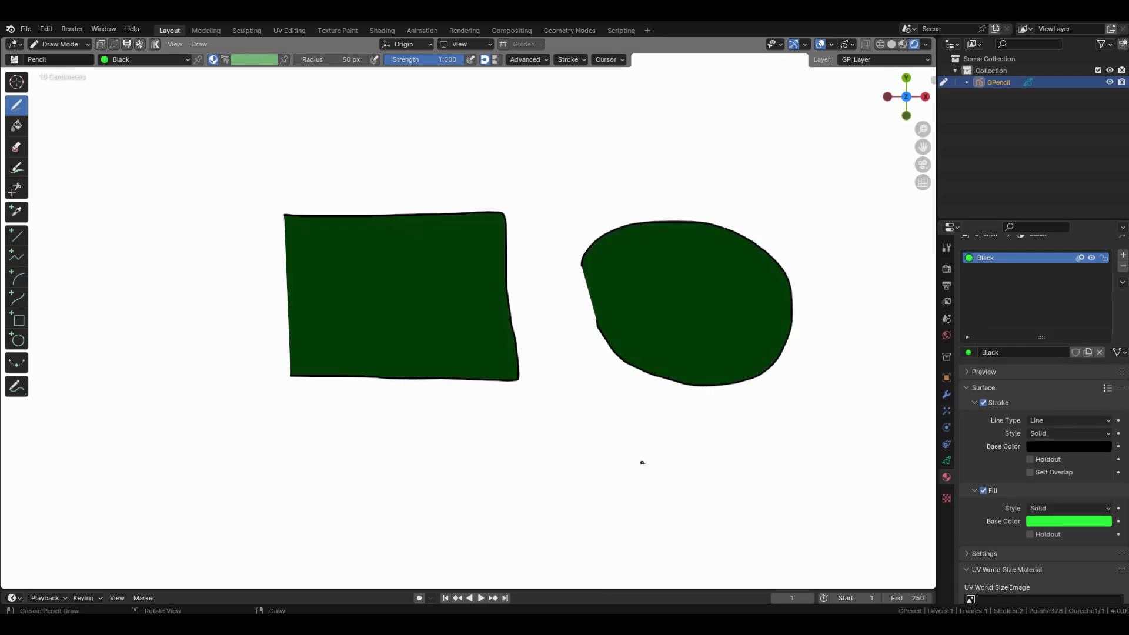
{"action": "left_click", "coordinate": [947, 460]}
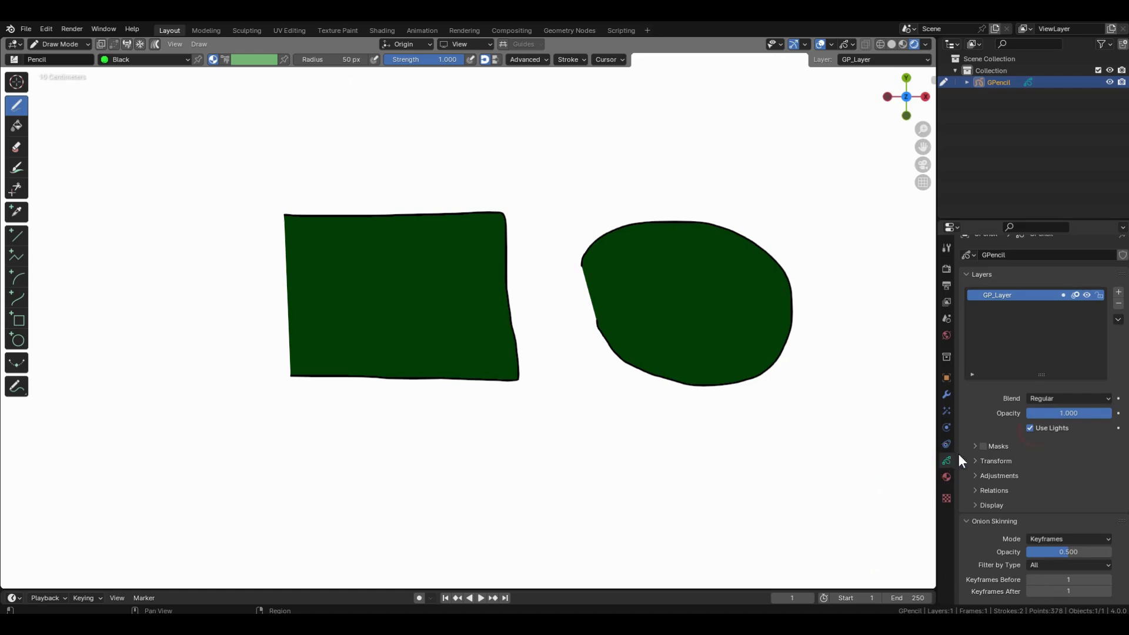
{"action": "left_click", "coordinate": [1029, 427]}
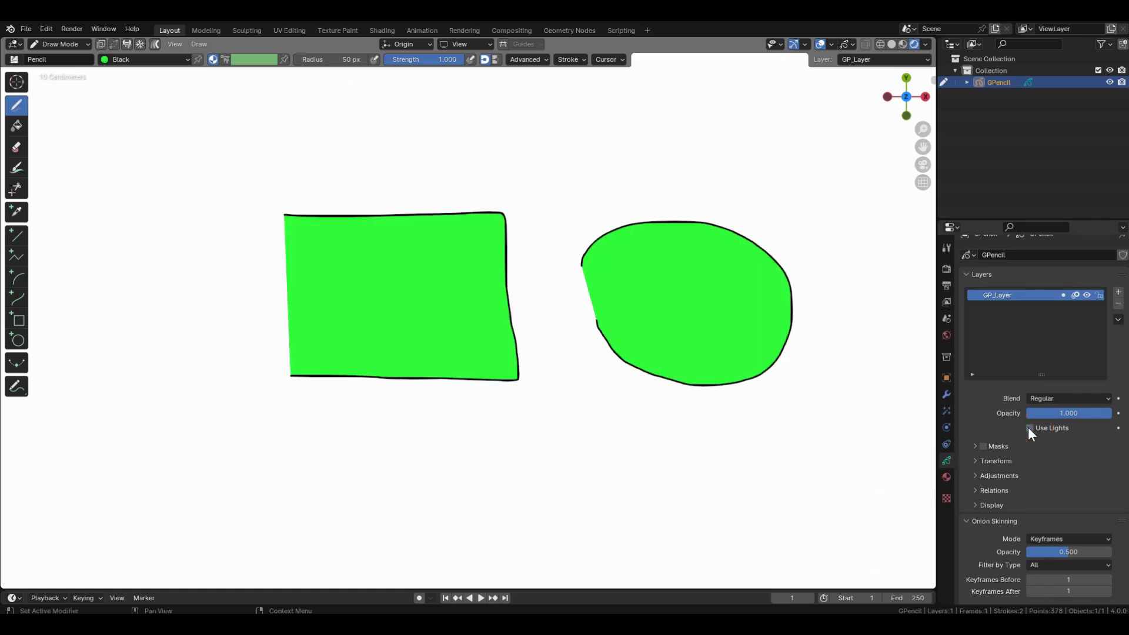
- Add a second material with a blue fill and draw a small rounded shape with it below the green shapes
{"action": "left_click", "coordinate": [944, 480]}
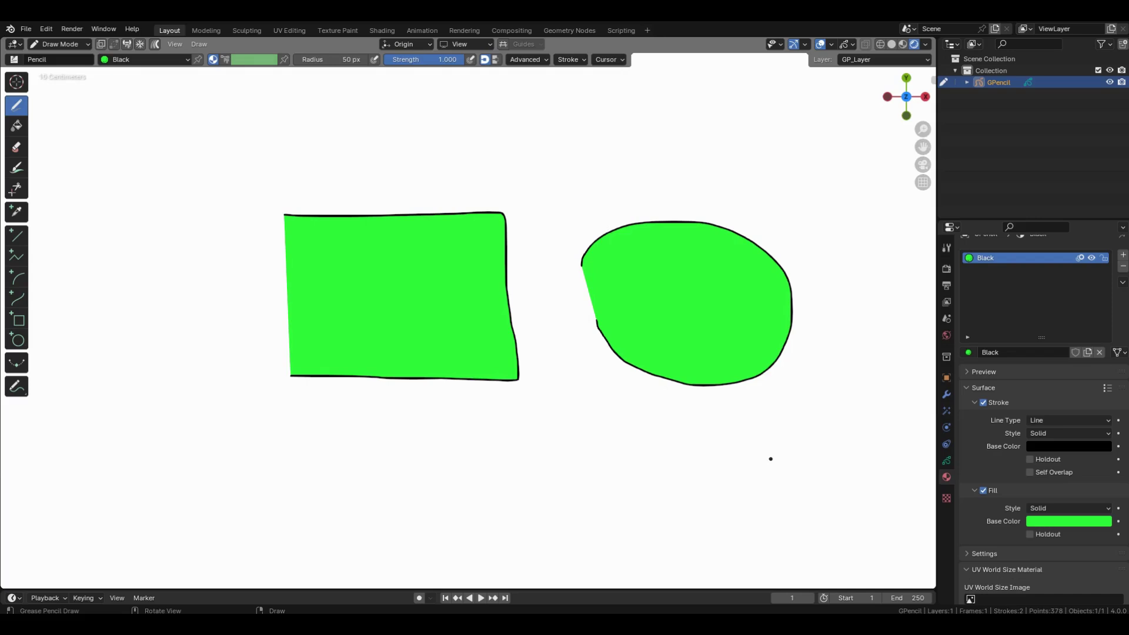
{"action": "left_click", "coordinate": [1123, 255]}
{"action": "left_click", "coordinate": [1050, 362]}
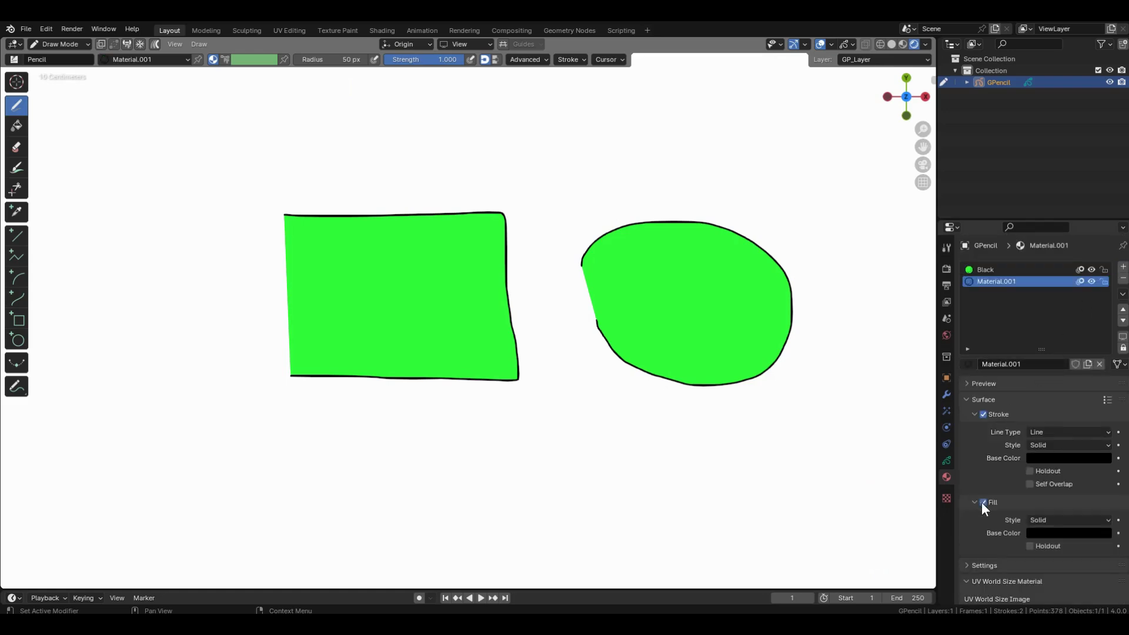
{"action": "left_click", "coordinate": [1057, 535]}
{"action": "left_click", "coordinate": [1083, 372]}
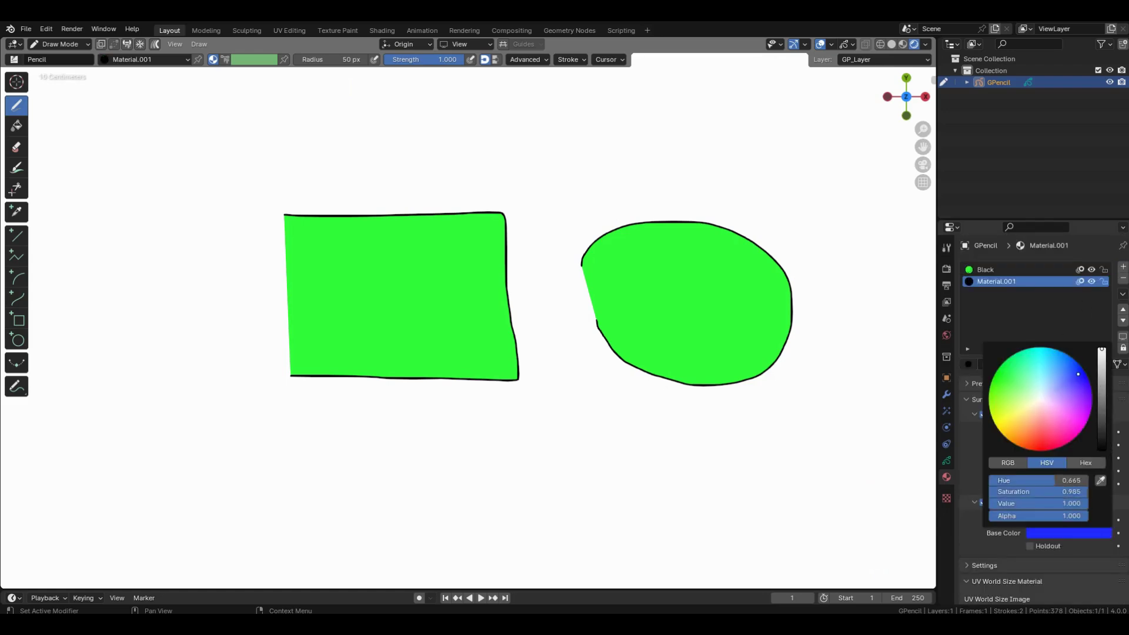
{"action": "left_click_drag", "start_coordinate": [515, 485], "coordinate": [615, 515]}
- Delete all the strokes of the Grease Pencil object in Edit Mode
{"action": "key", "text": "Tab"}
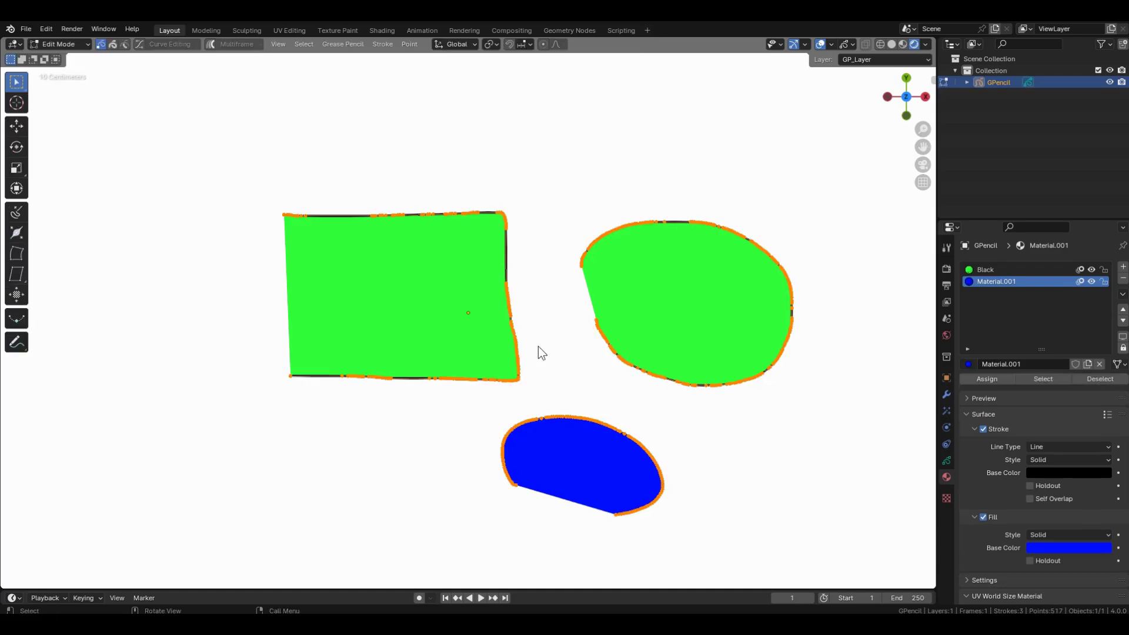
{"action": "key", "text": "x"}
{"action": "left_click", "coordinate": [538, 345]}
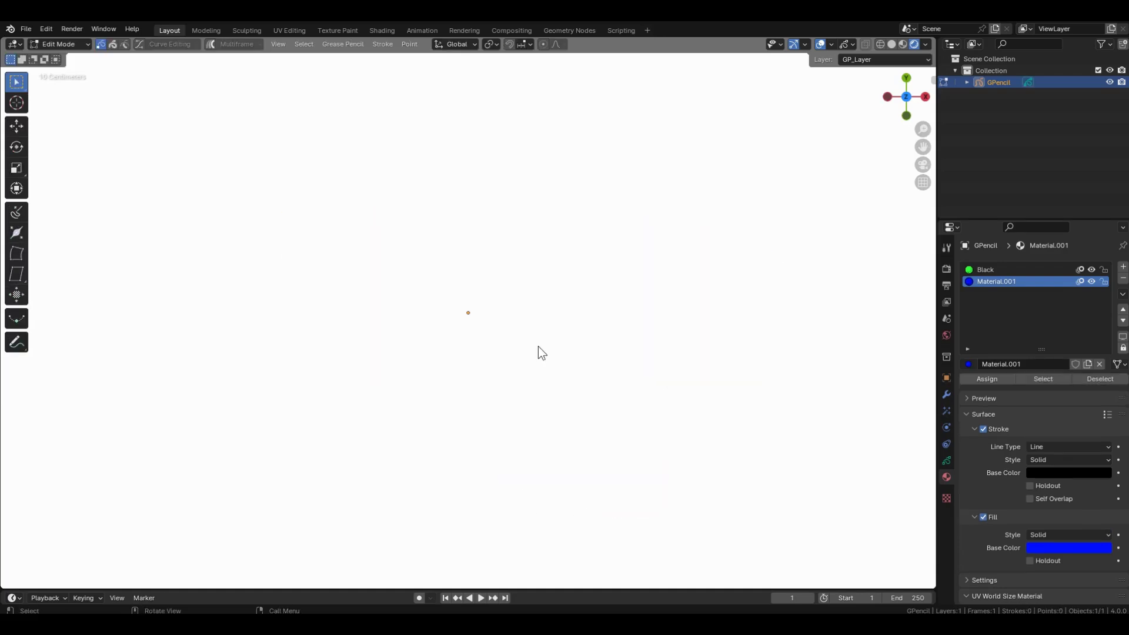
- Change the Black material's fill style to Gradient and set its secondary color to blue
{"action": "left_click", "coordinate": [991, 274]}
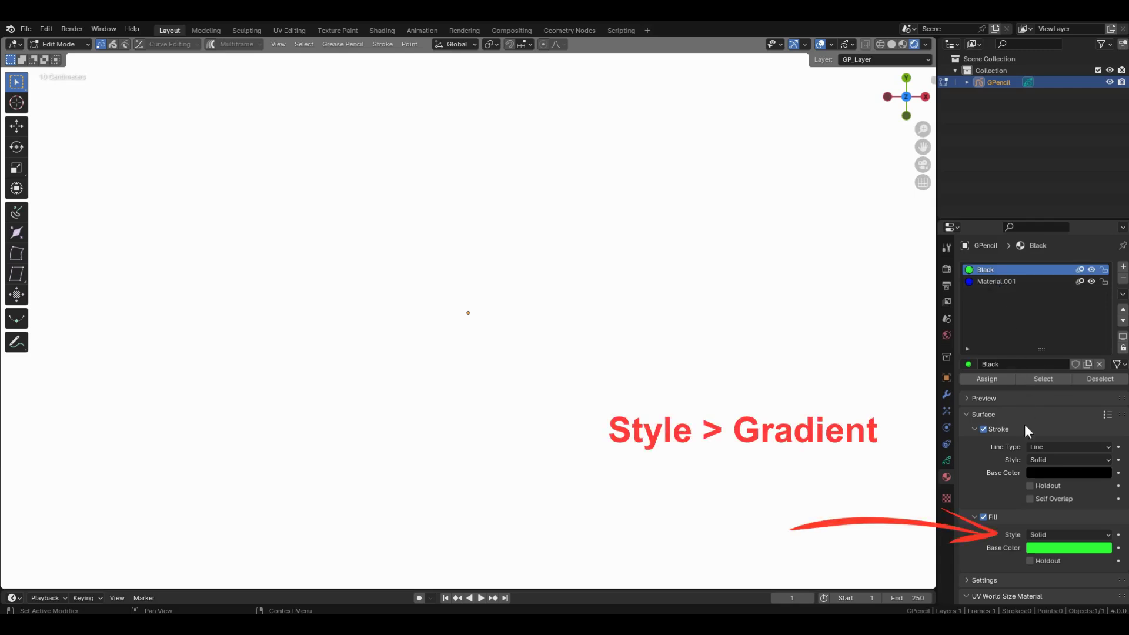
{"action": "left_click", "coordinate": [1050, 533]}
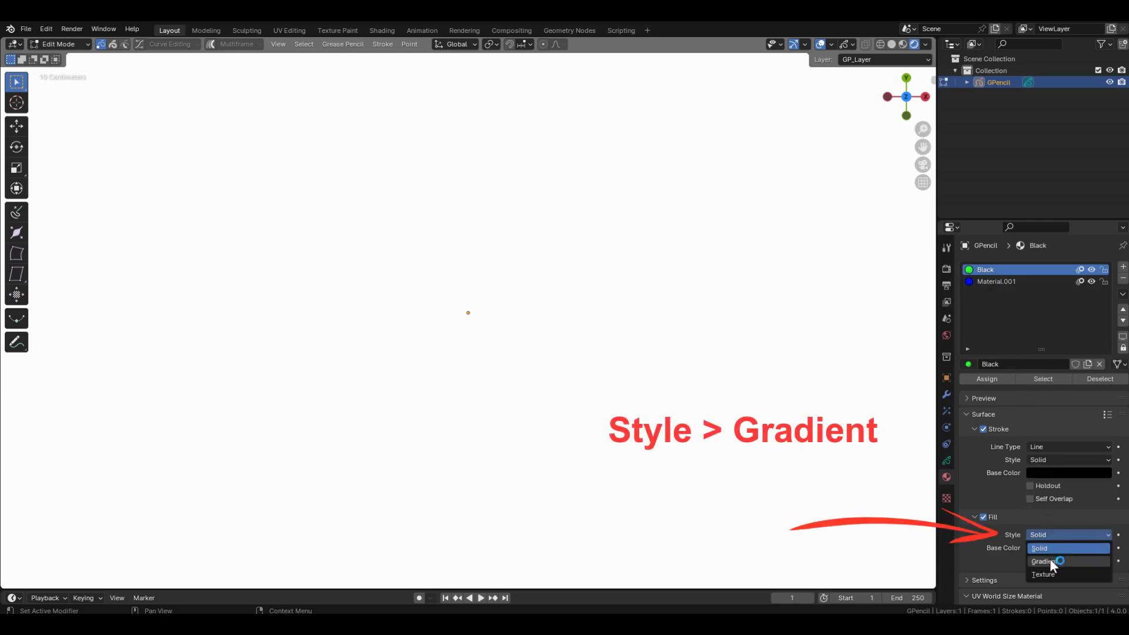
{"action": "left_click", "coordinate": [1050, 561]}
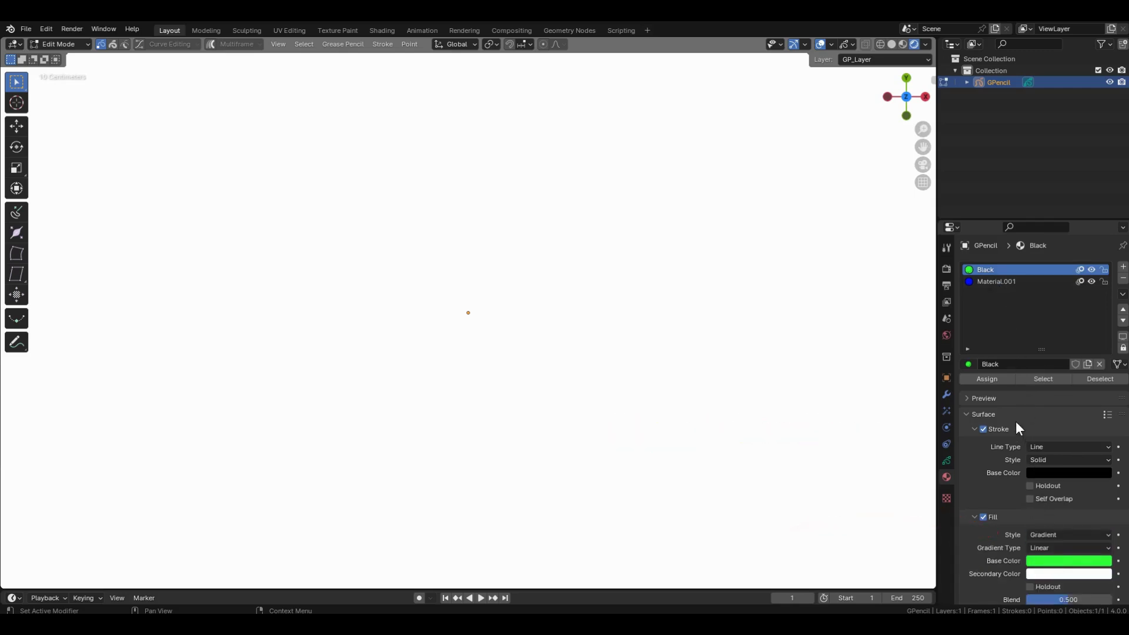
{"action": "scroll", "coordinate": [1015, 422], "scroll_direction": "down", "scroll_amount": 2}
{"action": "scroll", "coordinate": [1015, 421], "scroll_direction": "down", "scroll_amount": 3}
{"action": "left_click", "coordinate": [1059, 453]}
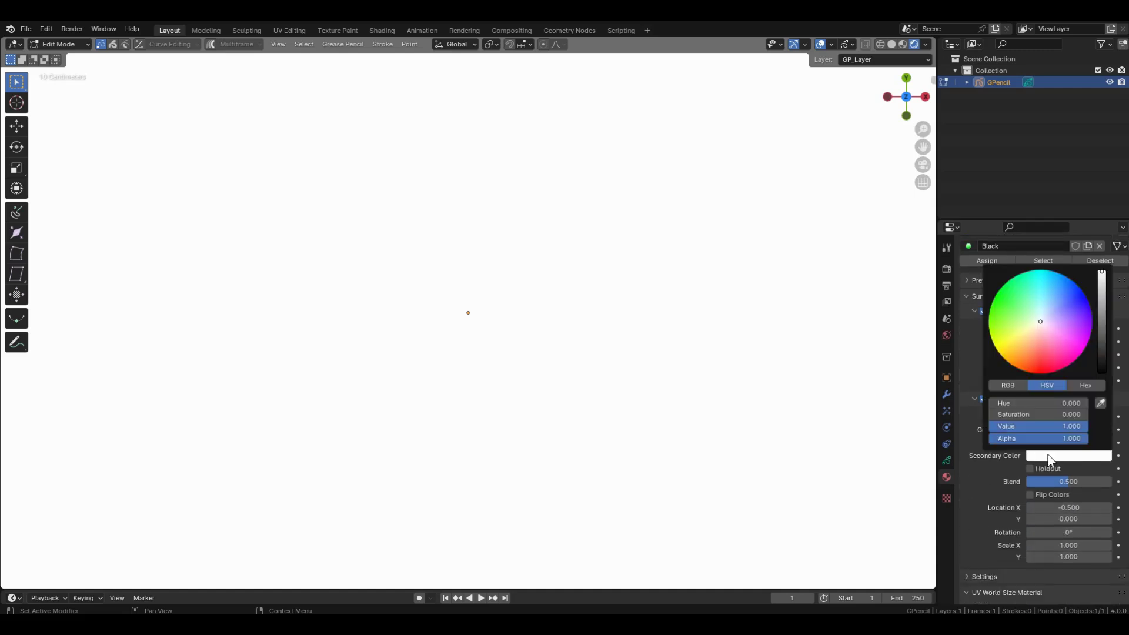
{"action": "left_click", "coordinate": [1054, 316]}
- Return to Draw Mode and set the brush's stroke post-processing Simplify value to 0
{"action": "key", "text": "Tab"}
{"action": "left_click", "coordinate": [581, 59]}
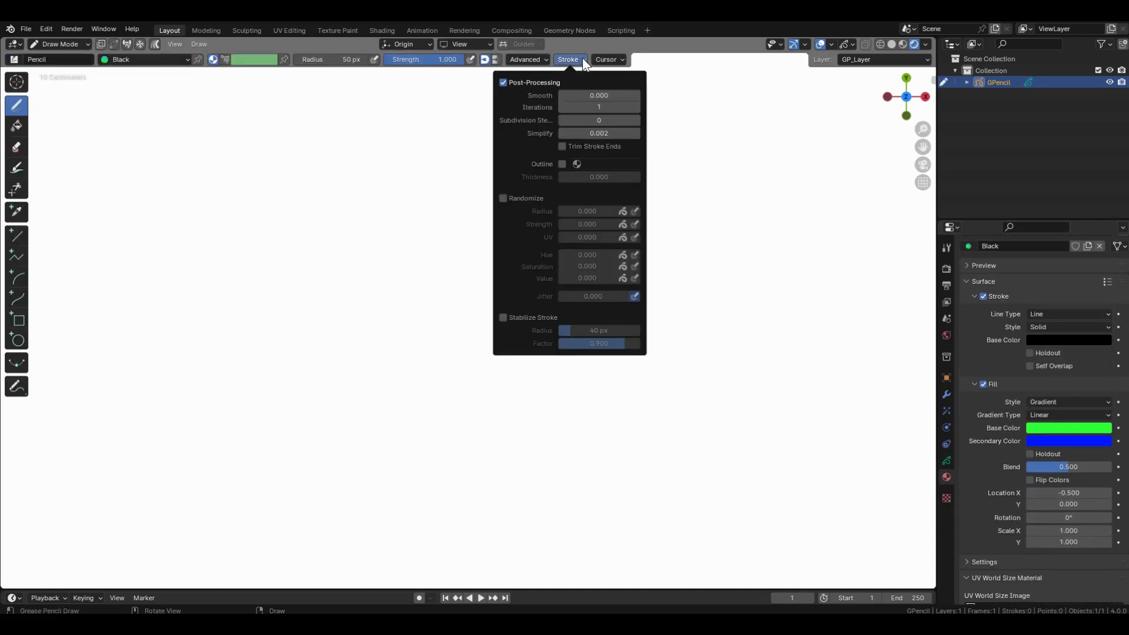
{"action": "left_click", "coordinate": [587, 134]}
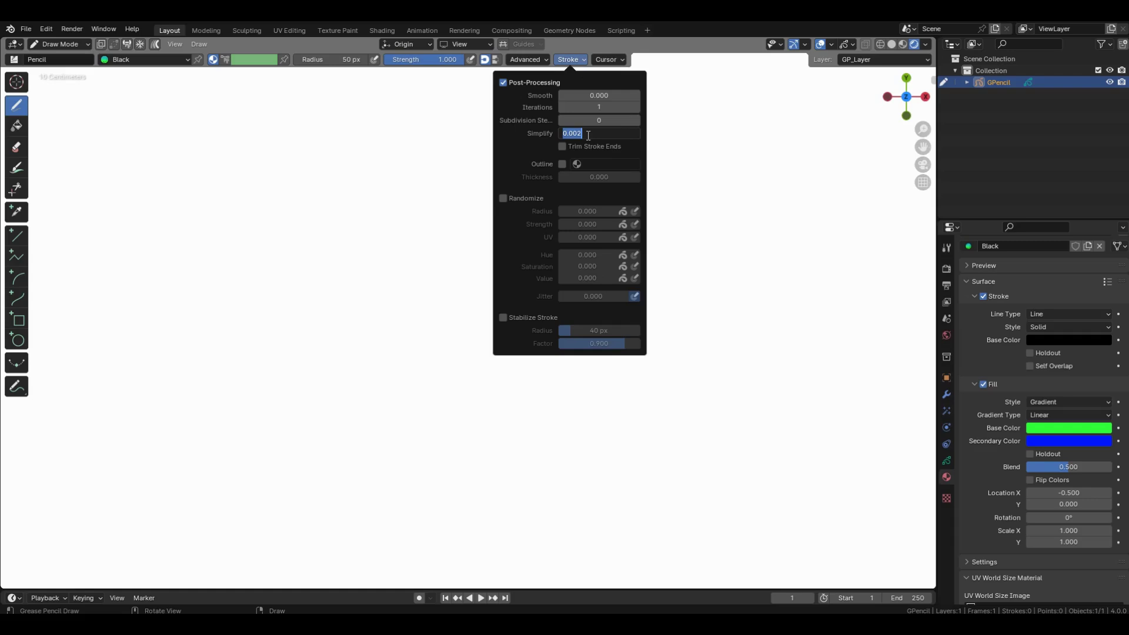
{"action": "type", "text": "0"}
{"action": "key", "text": "Return"}
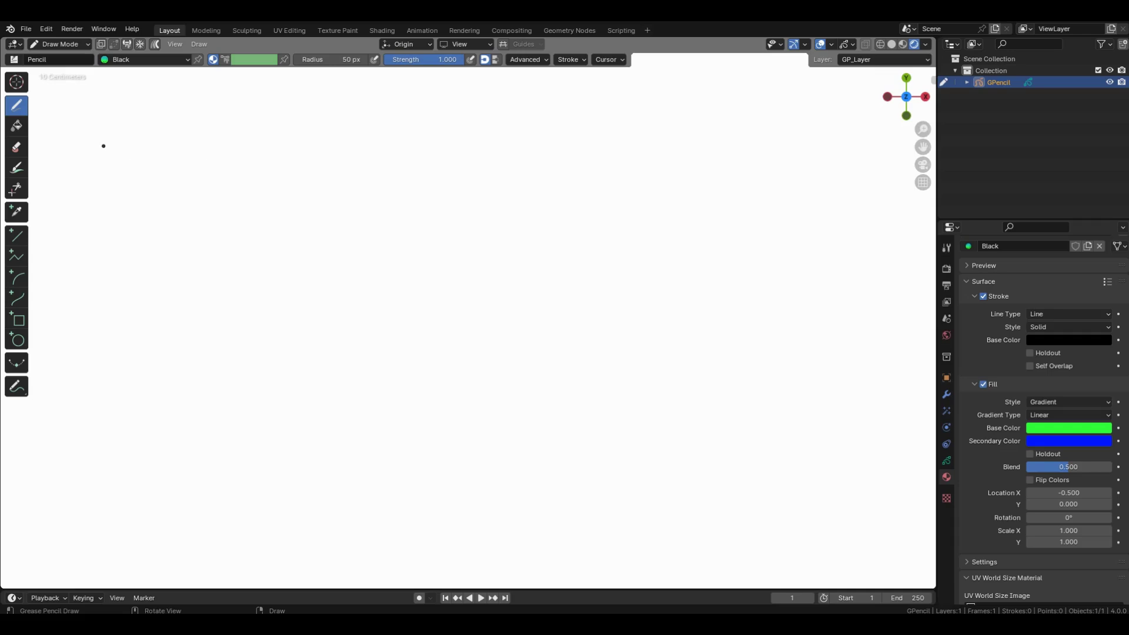
- Draw two open rectangles and a large rounded shape across the upper canvas, plus another rounded shape below them, with the gradient fill
{"action": "mouse_move", "coordinate": [104, 146]}
{"action": "left_mouse_down"}
{"action": "mouse_move", "coordinate": [282, 146]}
{"action": "mouse_move", "coordinate": [288, 302]}
{"action": "mouse_move", "coordinate": [104, 299]}
{"action": "left_mouse_up"}
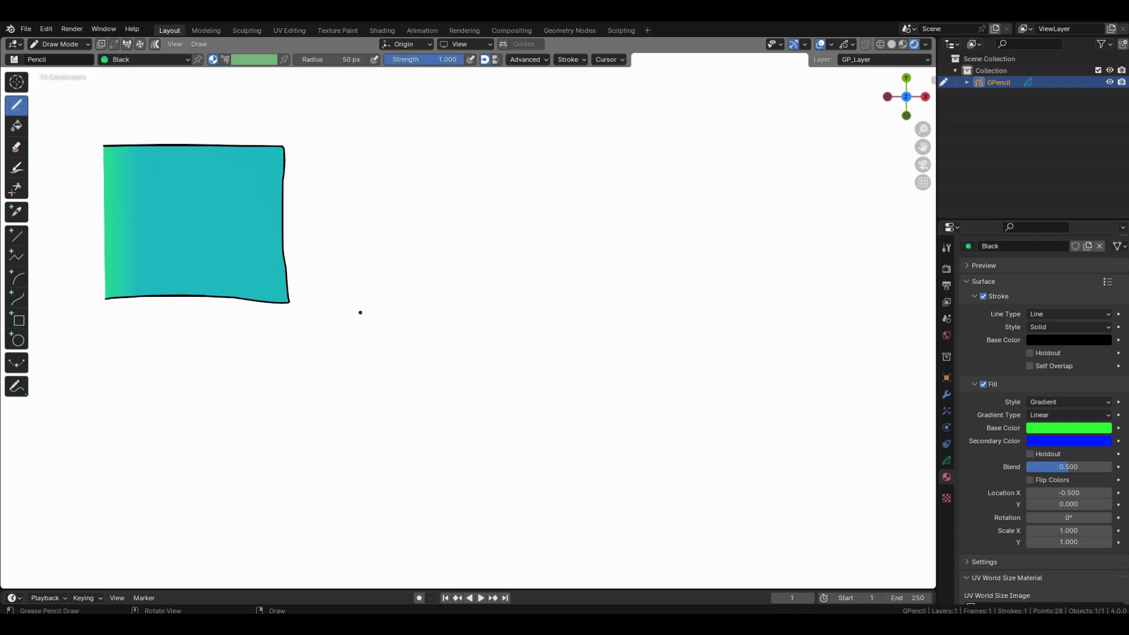
{"action": "mouse_move", "coordinate": [360, 313]}
{"action": "left_mouse_down"}
{"action": "mouse_move", "coordinate": [352, 141]}
{"action": "mouse_move", "coordinate": [567, 144]}
{"action": "mouse_move", "coordinate": [572, 320]}
{"action": "left_mouse_up"}
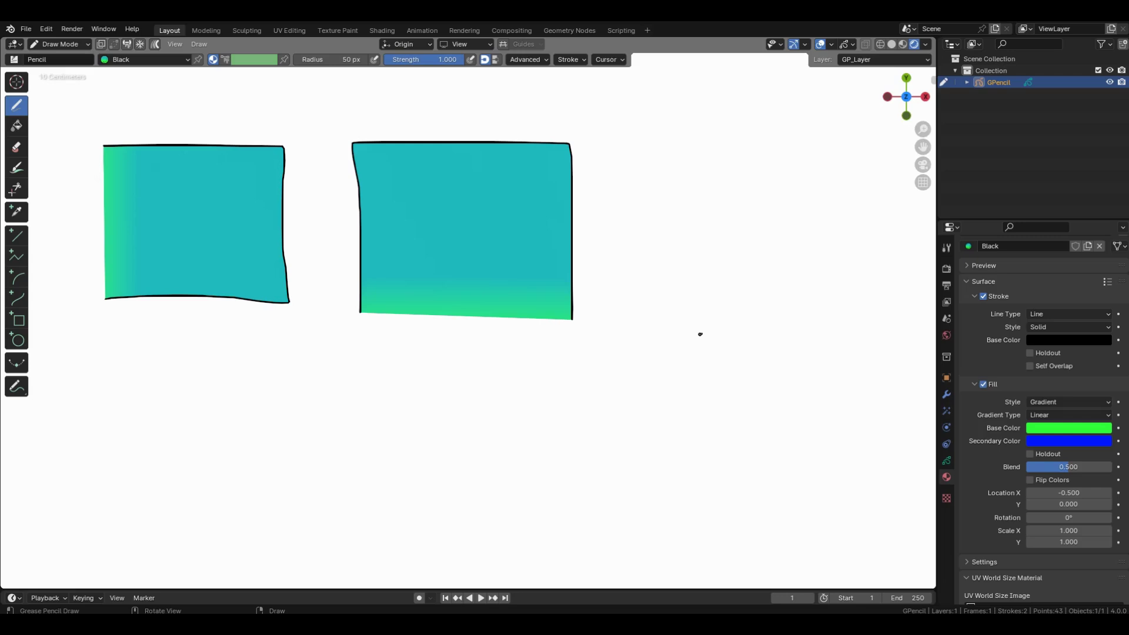
{"action": "mouse_move", "coordinate": [706, 330]}
{"action": "left_mouse_down"}
{"action": "mouse_move", "coordinate": [667, 321]}
{"action": "mouse_move", "coordinate": [627, 257]}
{"action": "mouse_move", "coordinate": [667, 153]}
{"action": "mouse_move", "coordinate": [765, 143]}
{"action": "mouse_move", "coordinate": [857, 244]}
{"action": "mouse_move", "coordinate": [824, 338]}
{"action": "mouse_move", "coordinate": [755, 348]}
{"action": "left_mouse_up"}
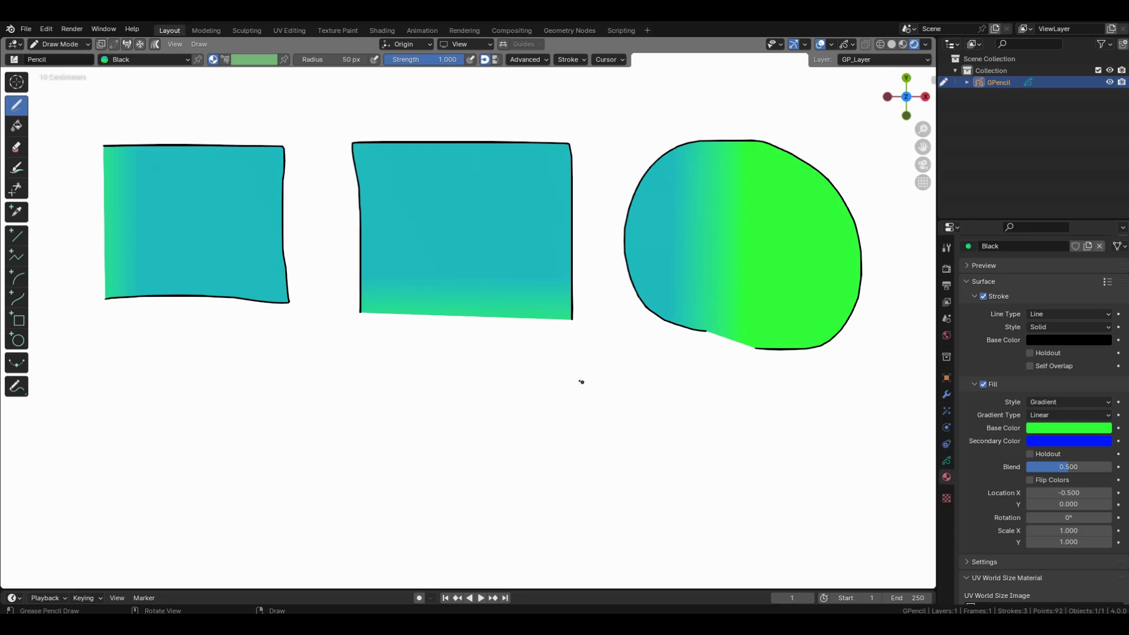
{"action": "mouse_move", "coordinate": [572, 381]}
{"action": "left_mouse_down"}
{"action": "mouse_move", "coordinate": [428, 447]}
{"action": "mouse_move", "coordinate": [563, 550]}
{"action": "mouse_move", "coordinate": [644, 427]}
{"action": "mouse_move", "coordinate": [625, 396]}
{"action": "left_mouse_up"}
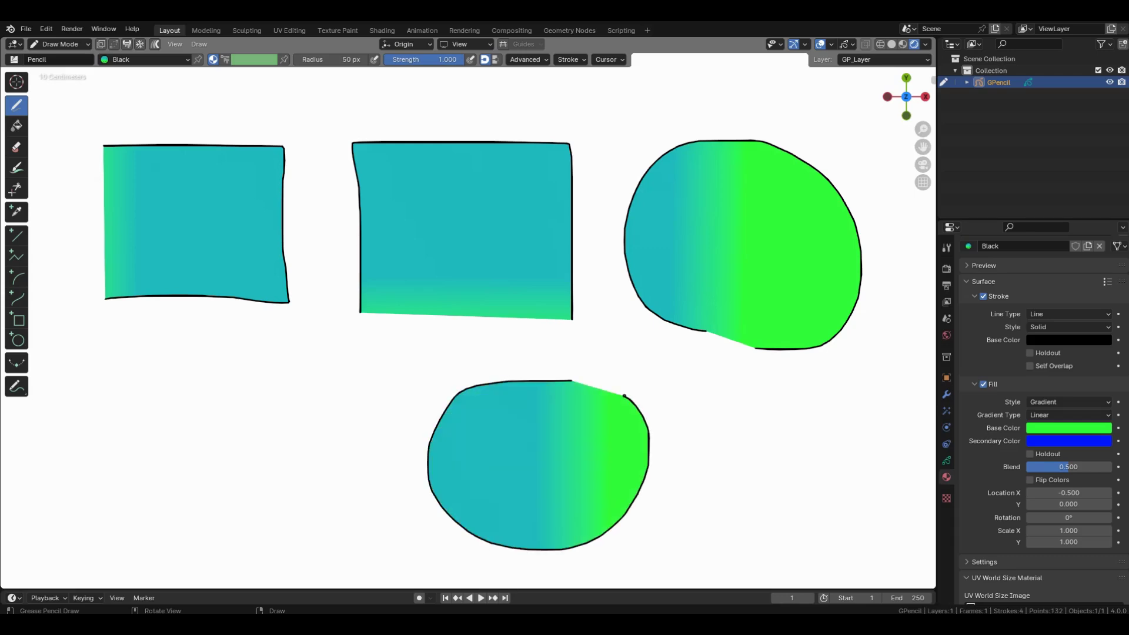
- Switch the Grease Pencil object to Edit Mode and select points on the middle rectangle's outline
{"action": "left_click", "coordinate": [87, 41]}
{"action": "left_click", "coordinate": [73, 69]}
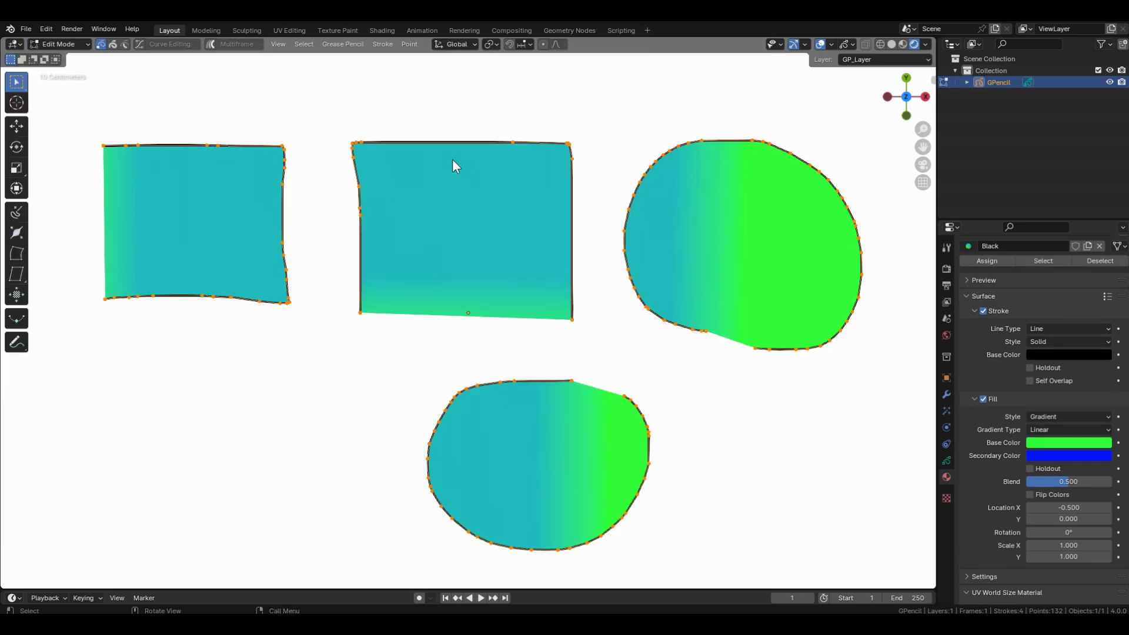
{"action": "scroll", "coordinate": [453, 166], "scroll_direction": "up", "scroll_amount": 4}
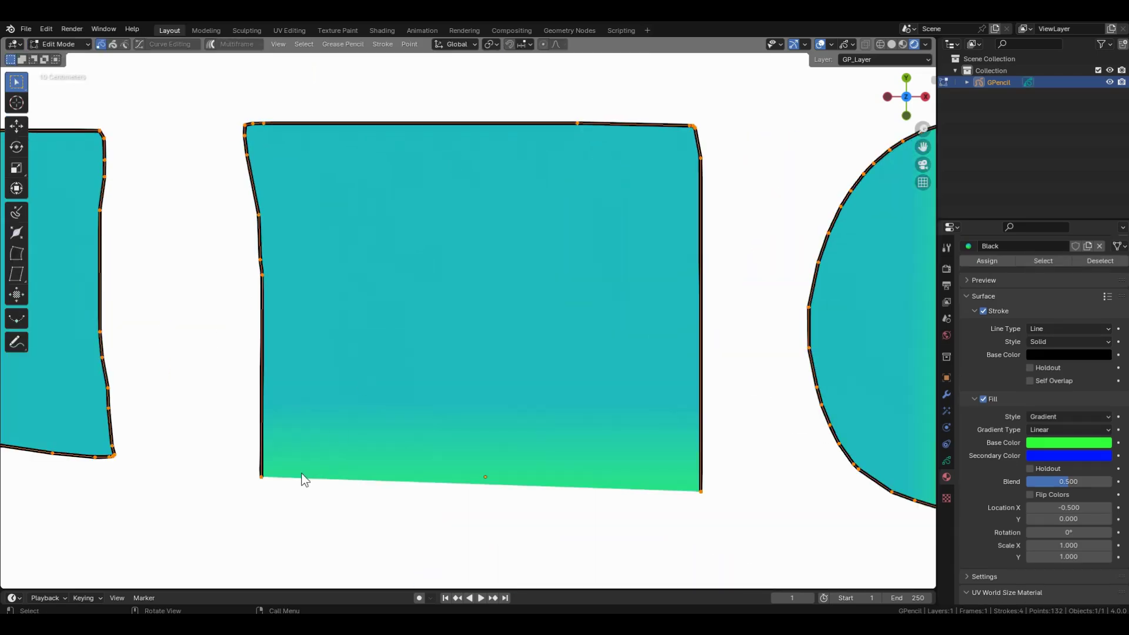
{"action": "left_click", "coordinate": [261, 477]}
{"action": "left_click", "coordinate": [701, 492], "text": "shift"}
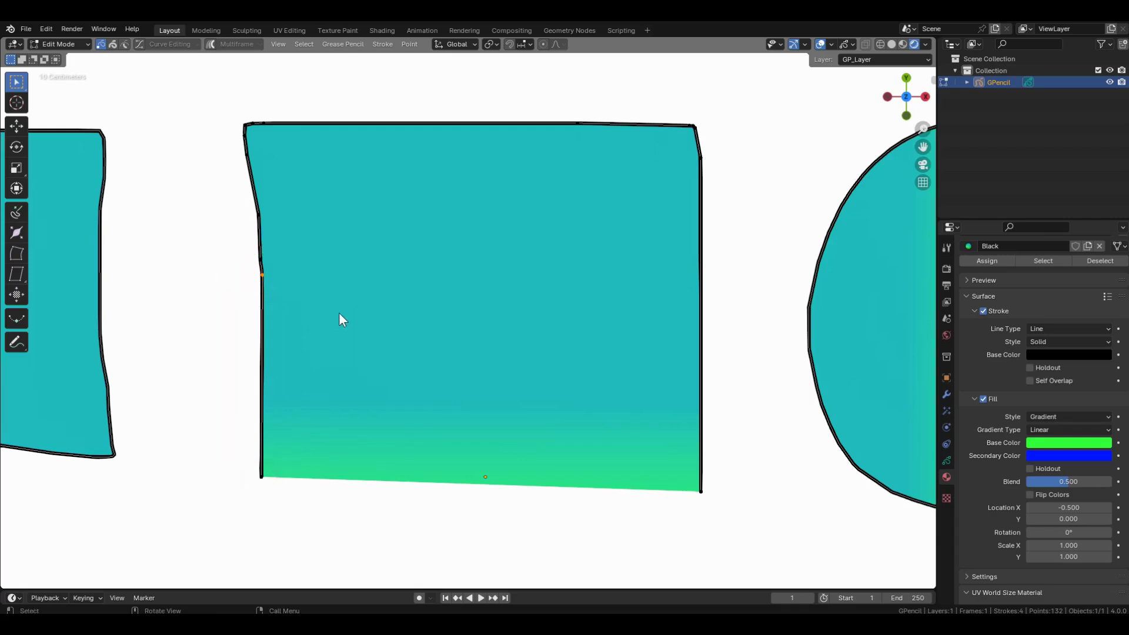
- Try moving a point on the middle rectangle's left side and its lower-left end point, cancelling each move
{"action": "key", "text": "g"}
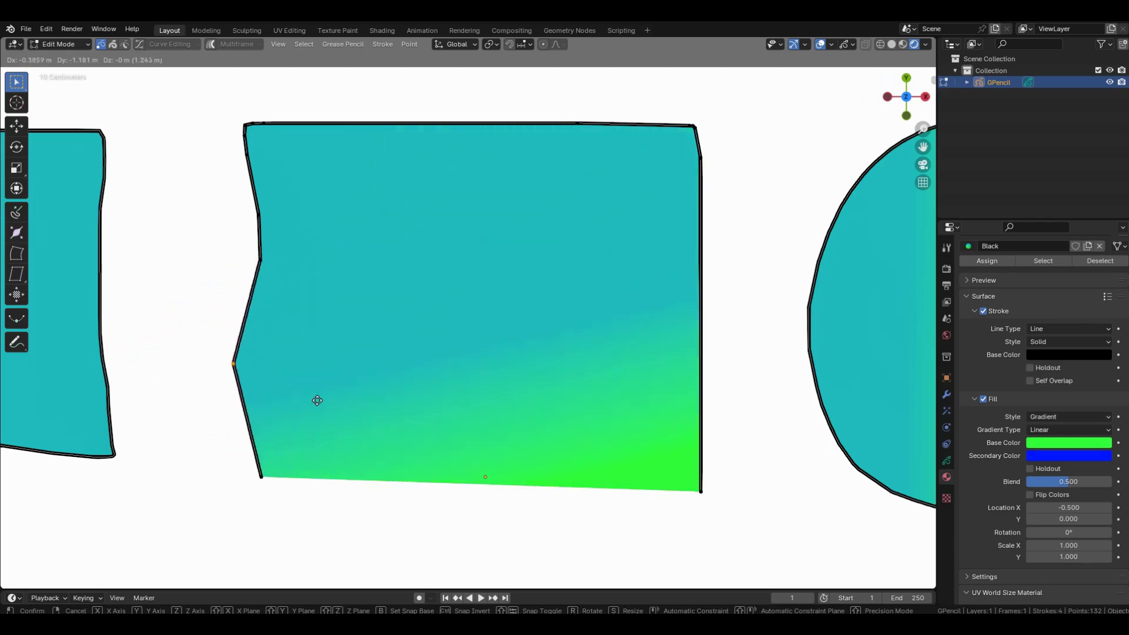
{"action": "right_click", "coordinate": [317, 400]}
{"action": "left_click", "coordinate": [263, 478]}
{"action": "key", "text": "g"}
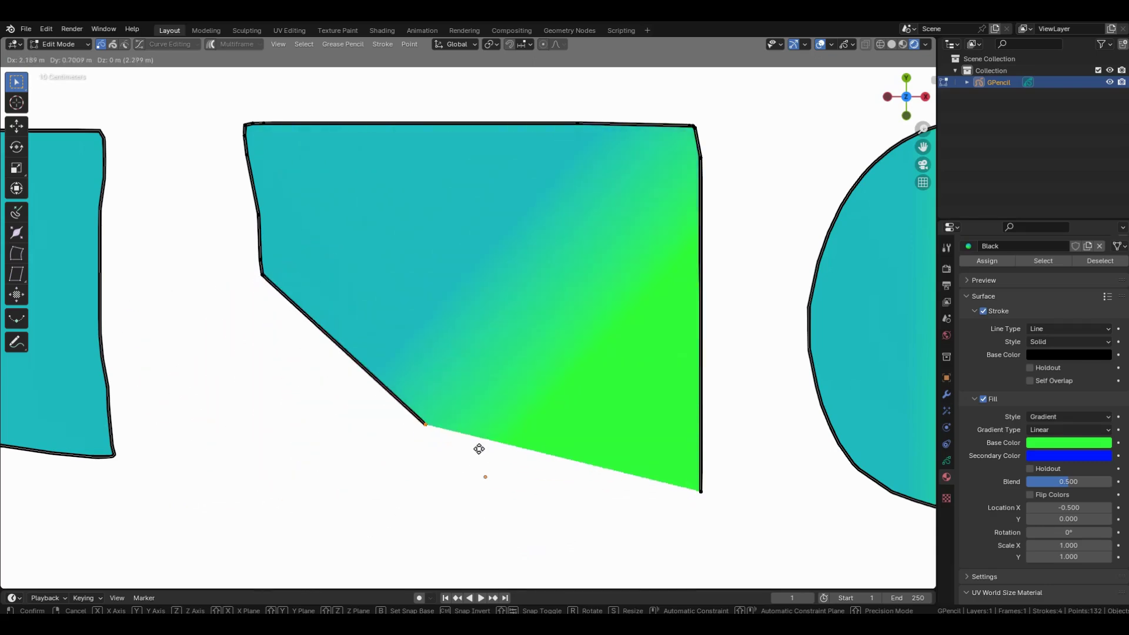
{"action": "key", "text": "Escape"}
- Try moving points near the middle rectangle's upper-right and upper-left corners, cancelling each move
{"action": "left_click", "coordinate": [700, 158]}
{"action": "key", "text": "g"}
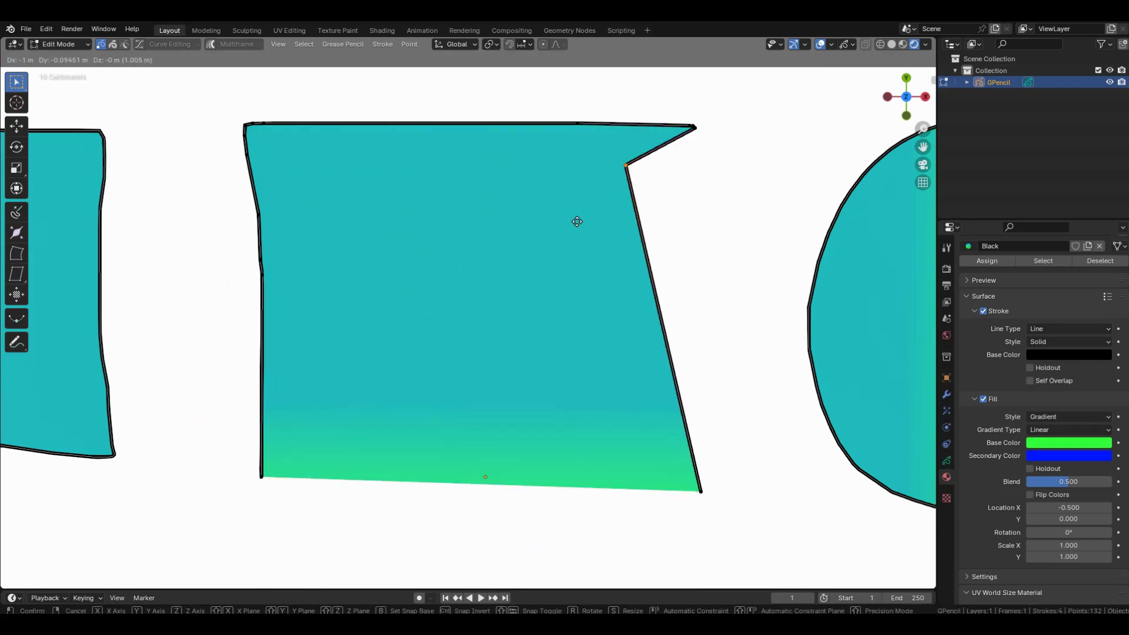
{"action": "key", "text": "Escape"}
{"action": "key", "text": "g"}
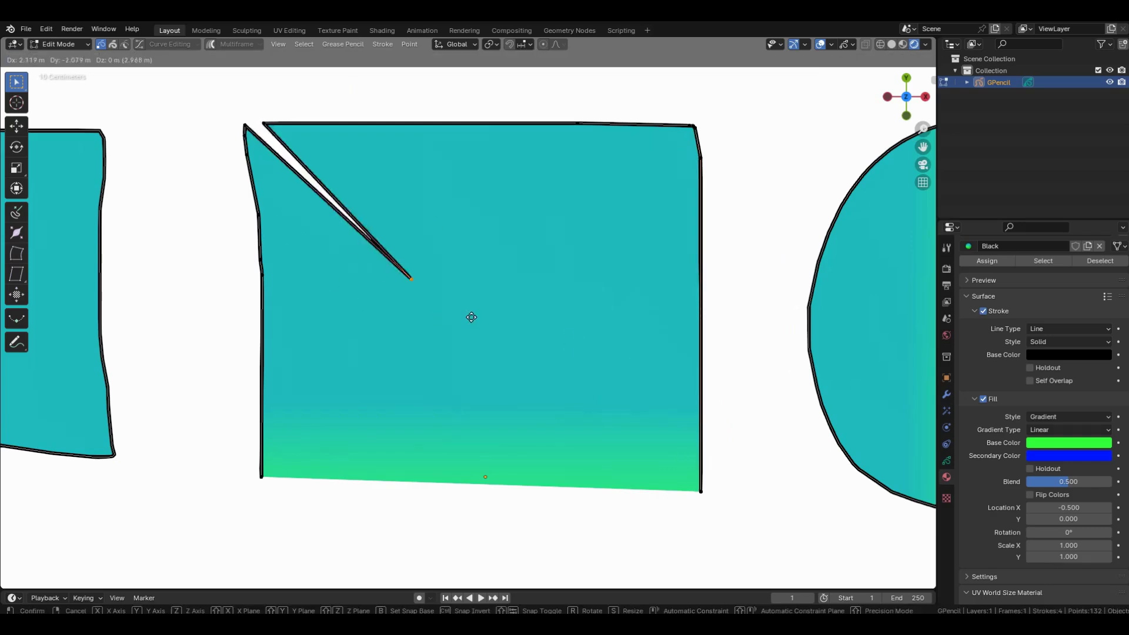
{"action": "key", "text": "Escape"}
{"action": "left_click_drag", "start_coordinate": [242, 88], "coordinate": [296, 163]}
{"action": "key", "text": "g"}
{"action": "key", "text": "Escape"}
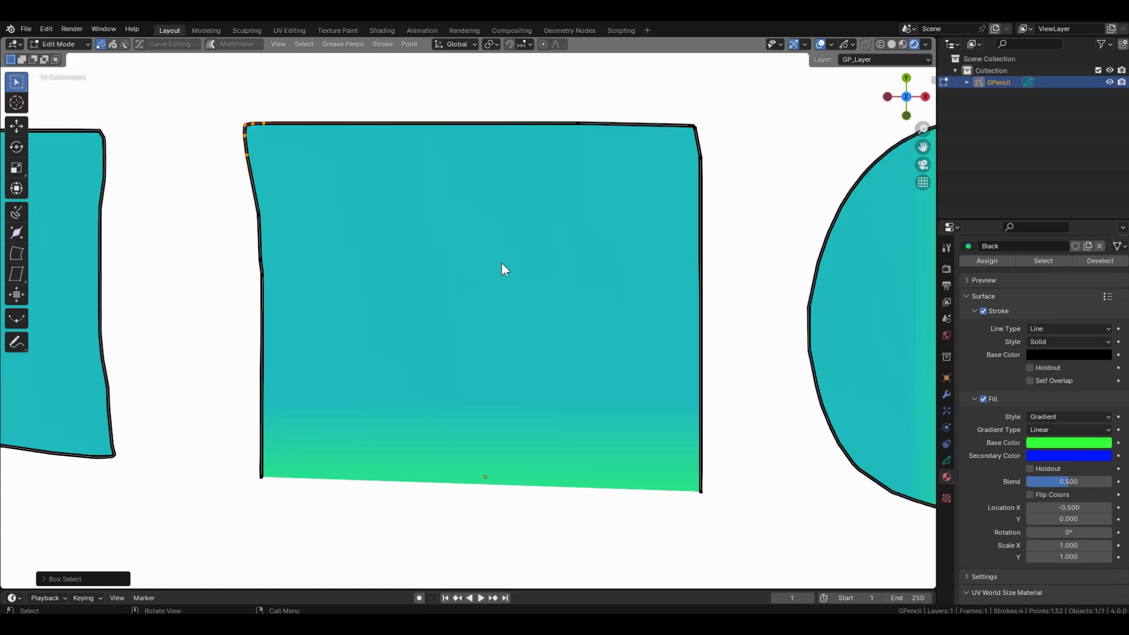
- Try a Rotation of 45° for the Black material's gradient fill and undo it
{"action": "scroll", "coordinate": [501, 270], "scroll_direction": "down", "scroll_amount": 5}
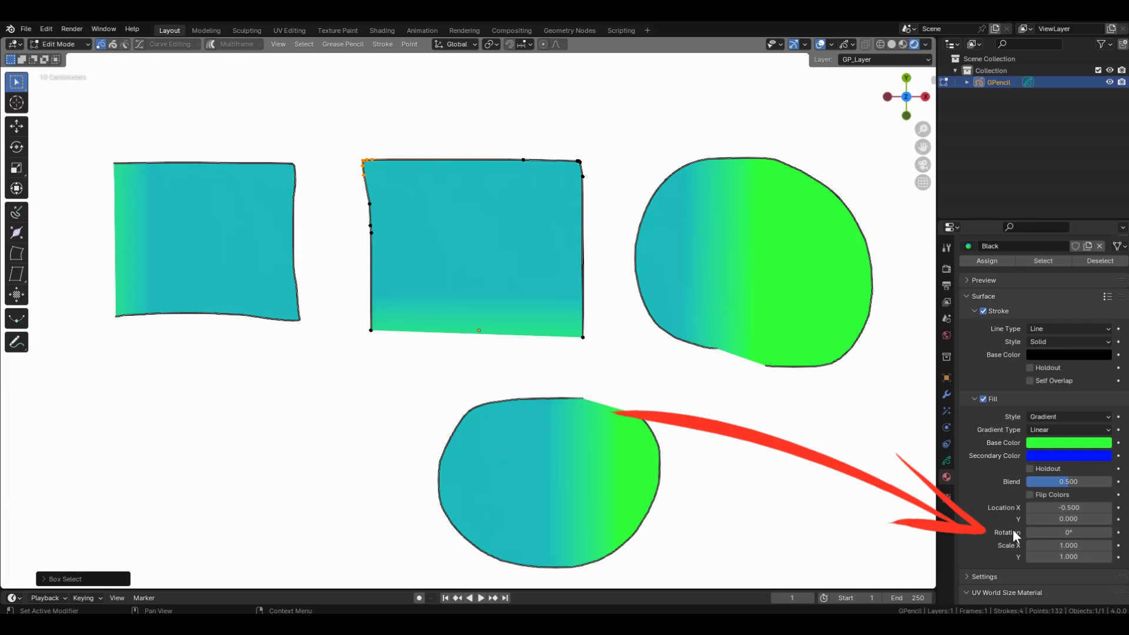
{"action": "mouse_move", "coordinate": [1062, 533]}
{"action": "left_mouse_down"}
{"action": "mouse_move", "coordinate": [1082, 532]}
{"action": "mouse_move", "coordinate": [1056, 532]}
{"action": "left_mouse_up"}
{"action": "key", "text": "Escape"}
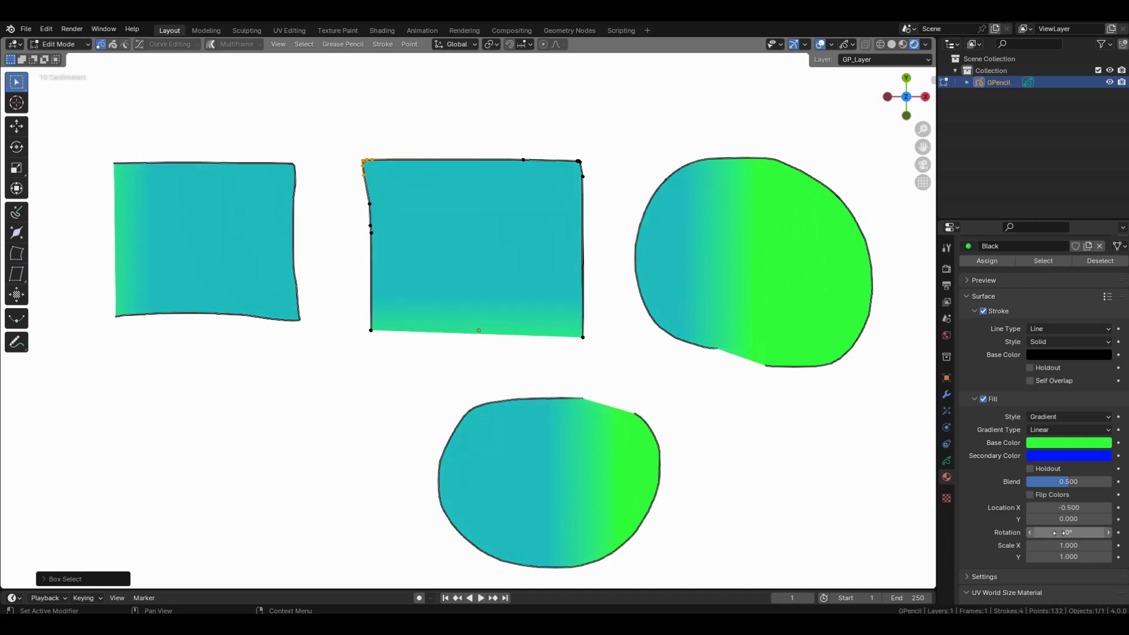
{"action": "left_click", "coordinate": [1059, 532]}
{"action": "type", "text": "45"}
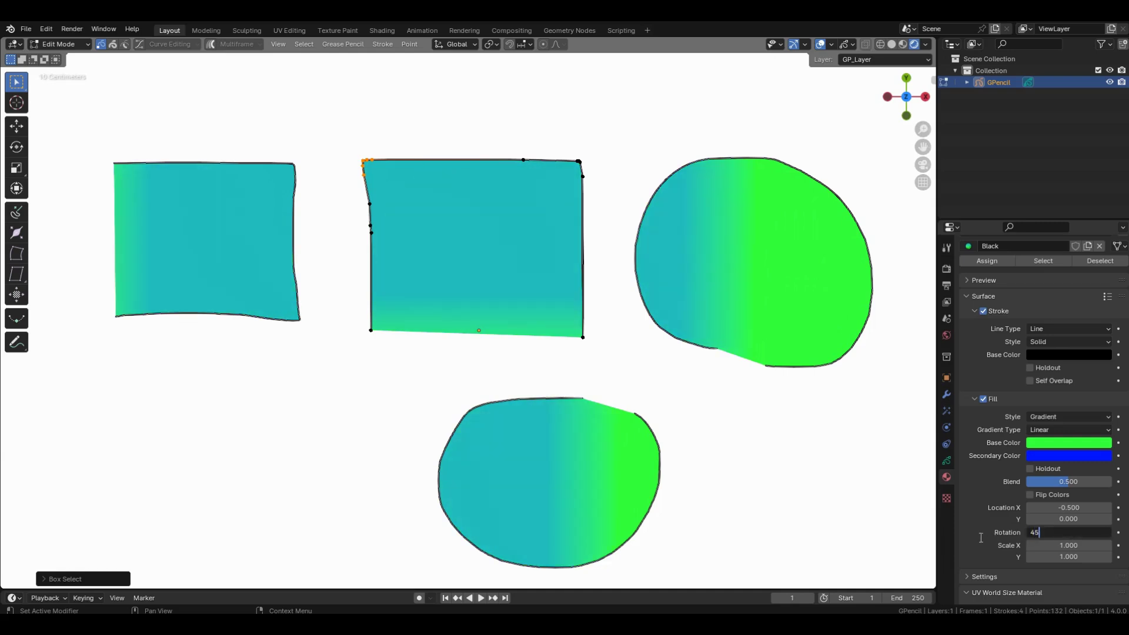
{"action": "key", "text": "Return"}
{"action": "key", "text": "ctrl+z"}
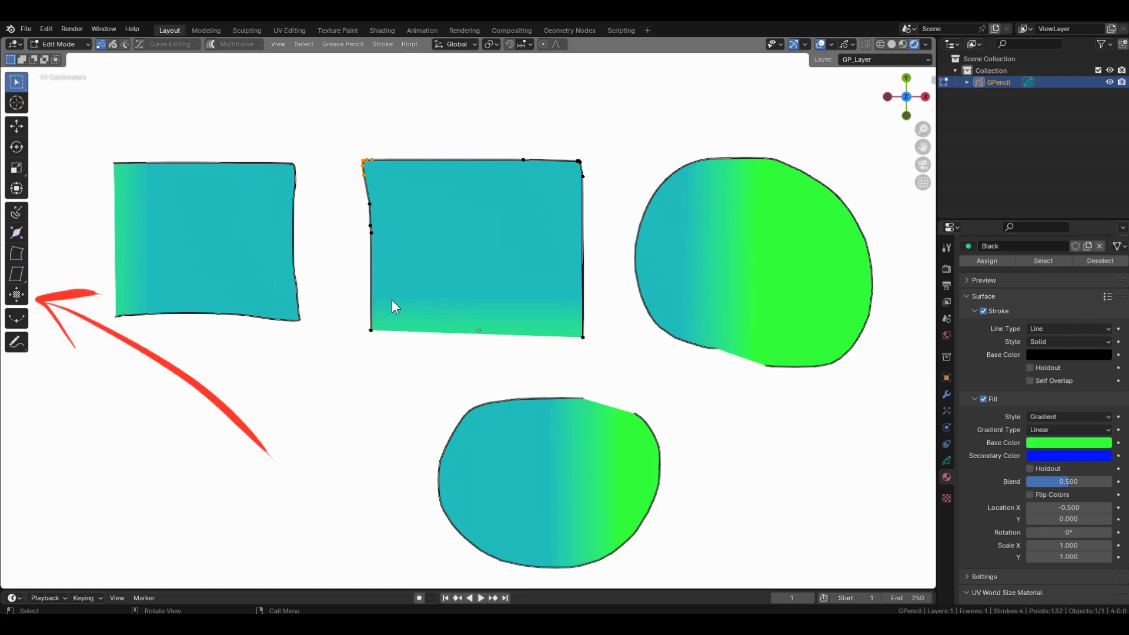
- Rotate the gradients of the middle and left rectangles to a diagonal using the Transform Fill tool in Rotate mode
{"action": "left_click", "coordinate": [20, 296]}
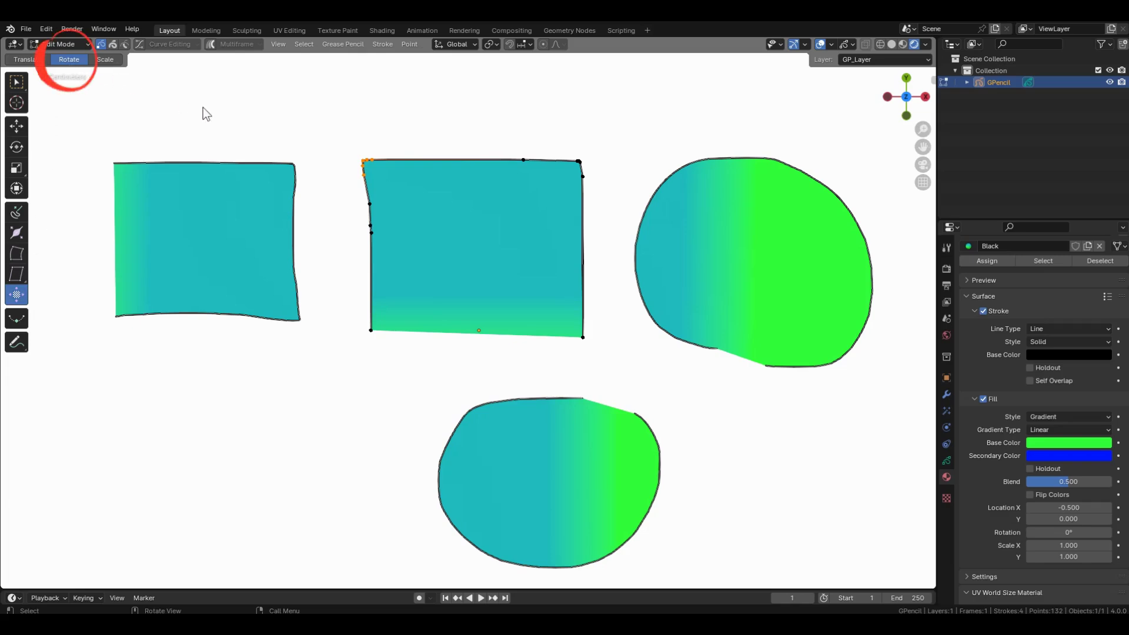
{"action": "left_click", "coordinate": [371, 225]}
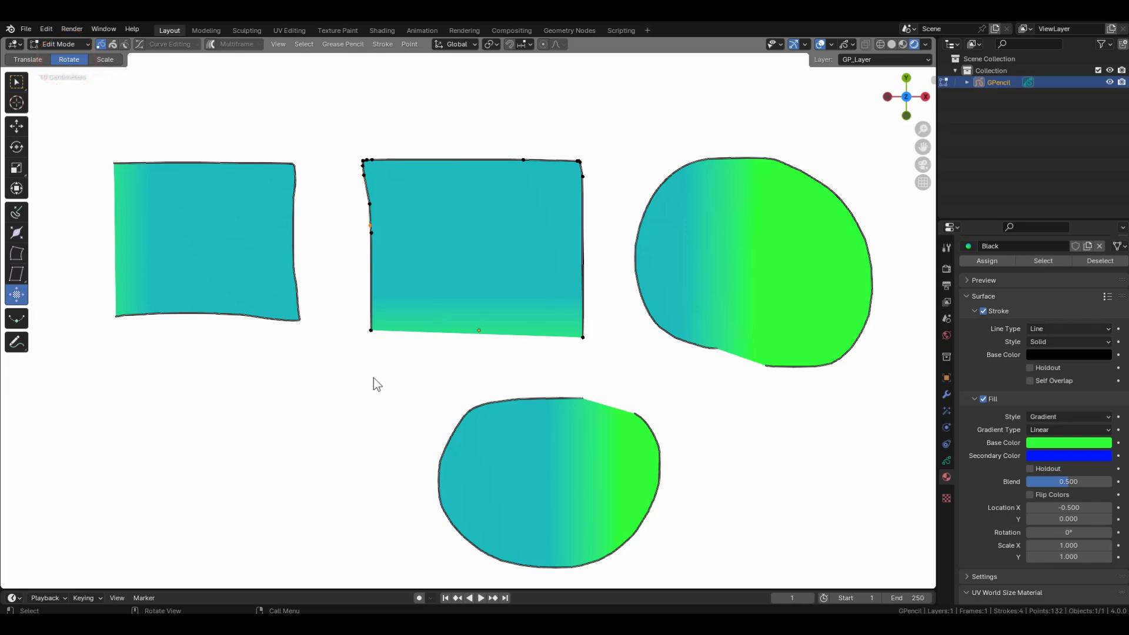
{"action": "mouse_move", "coordinate": [373, 385]}
{"action": "left_mouse_down"}
{"action": "mouse_move", "coordinate": [253, 290]}
{"action": "mouse_move", "coordinate": [239, 172]}
{"action": "mouse_move", "coordinate": [222, 232]}
{"action": "mouse_move", "coordinate": [456, 409]}
{"action": "mouse_move", "coordinate": [567, 235]}
{"action": "mouse_move", "coordinate": [529, 202]}
{"action": "mouse_move", "coordinate": [577, 329]}
{"action": "mouse_move", "coordinate": [497, 381]}
{"action": "mouse_move", "coordinate": [391, 391]}
{"action": "mouse_move", "coordinate": [501, 370]}
{"action": "left_mouse_up"}
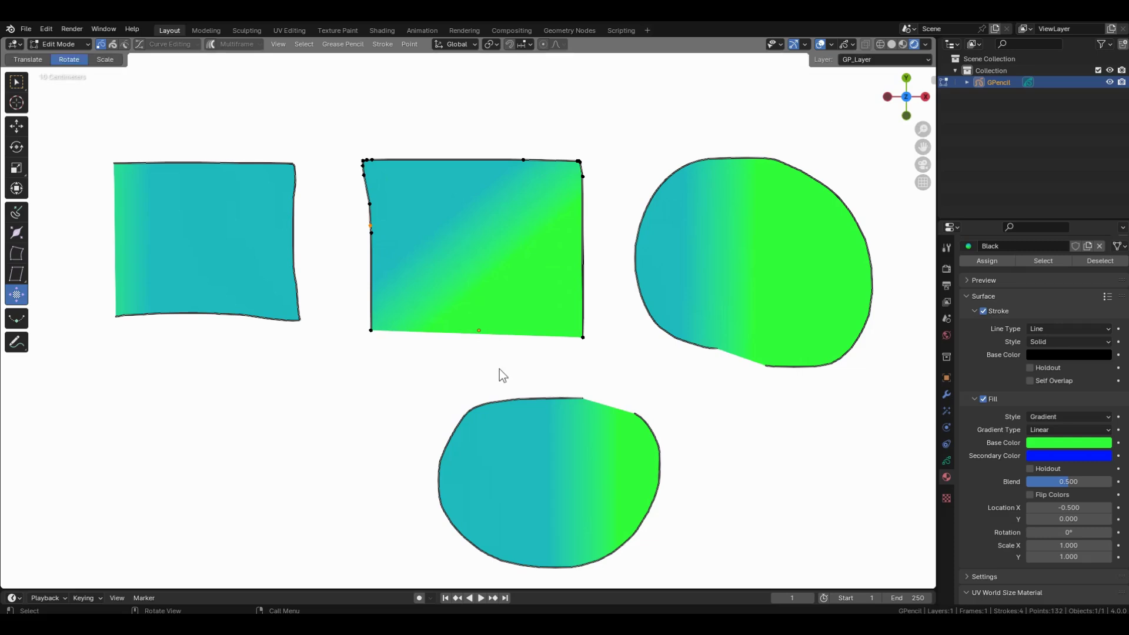
{"action": "left_click", "coordinate": [288, 213]}
{"action": "left_click_drag", "start_coordinate": [330, 353], "coordinate": [328, 285]}
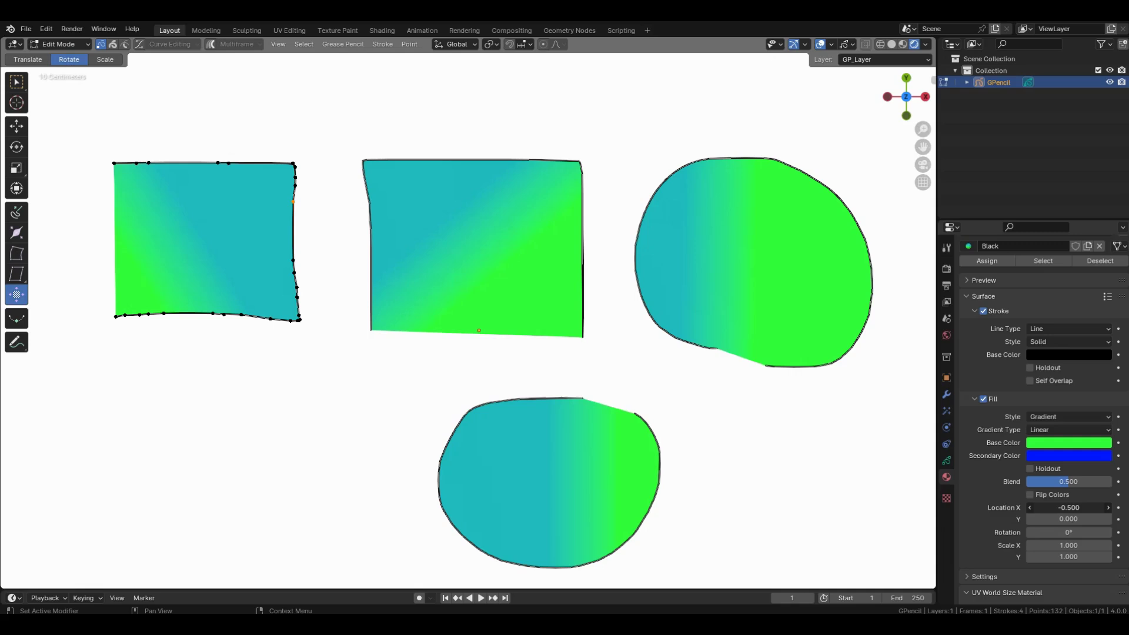
- Try other Location X, Scale X and Scale Y values for the Black material's gradient and put them back
{"action": "mouse_move", "coordinate": [1069, 507]}
{"action": "left_mouse_down"}
{"action": "mouse_move", "coordinate": [1023, 508]}
{"action": "mouse_move", "coordinate": [1088, 508]}
{"action": "mouse_move", "coordinate": [1060, 508]}
{"action": "left_mouse_up"}
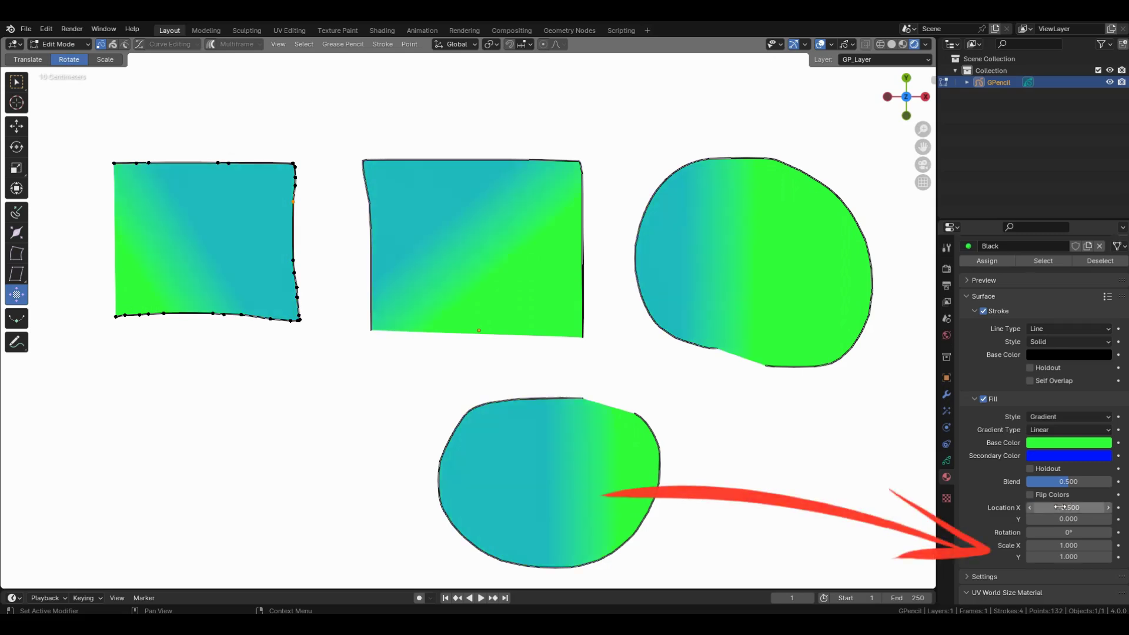
{"action": "left_click_drag", "start_coordinate": [1033, 545], "coordinate": [1073, 546]}
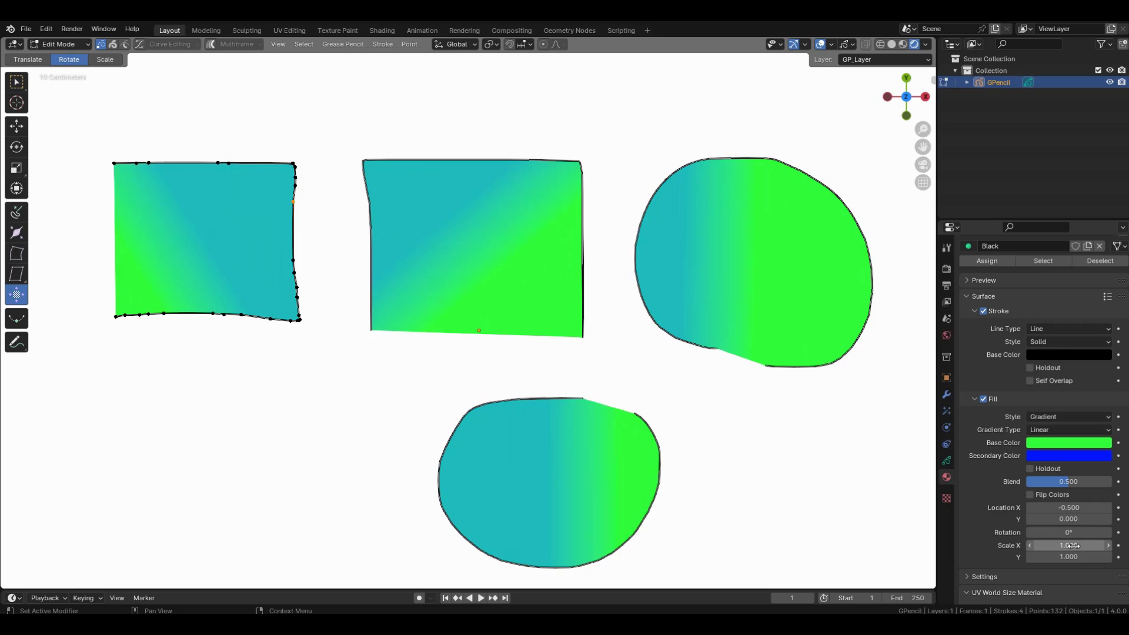
{"action": "left_click_drag", "start_coordinate": [1073, 557], "coordinate": [1120, 557]}
{"action": "key", "text": "Escape"}
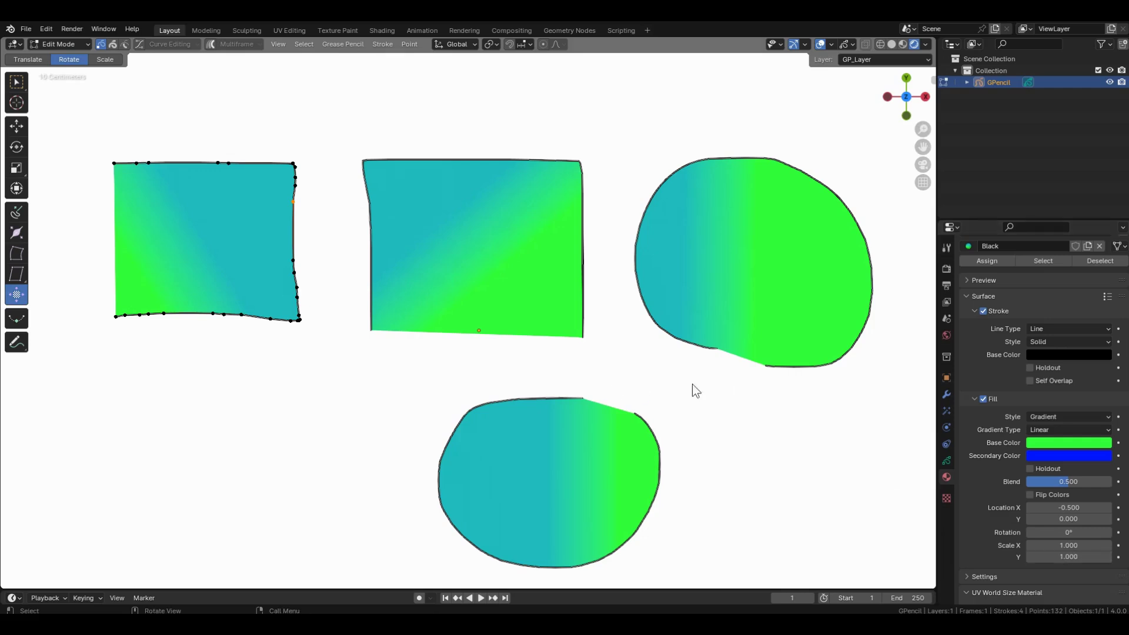
- Set the fill's gradient type to Radial and move the left rectangle's gradient near its centre with Transform Fill
{"action": "left_click", "coordinate": [1051, 431]}
{"action": "left_click", "coordinate": [1052, 456]}
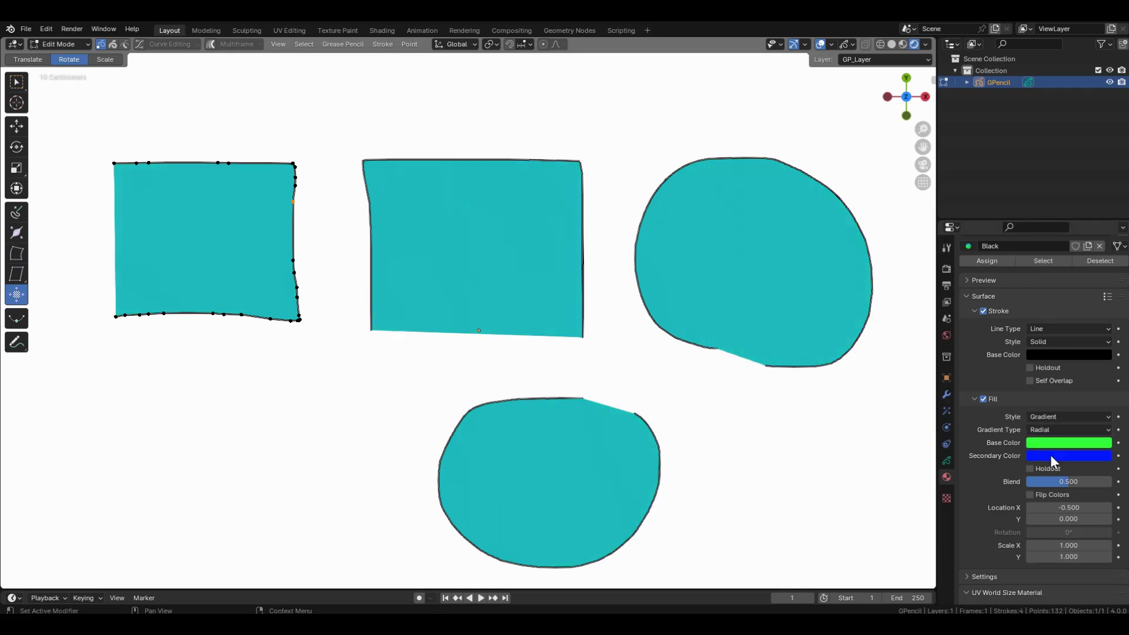
{"action": "left_click_drag", "start_coordinate": [194, 241], "coordinate": [630, 116]}
{"action": "left_click", "coordinate": [631, 116]}
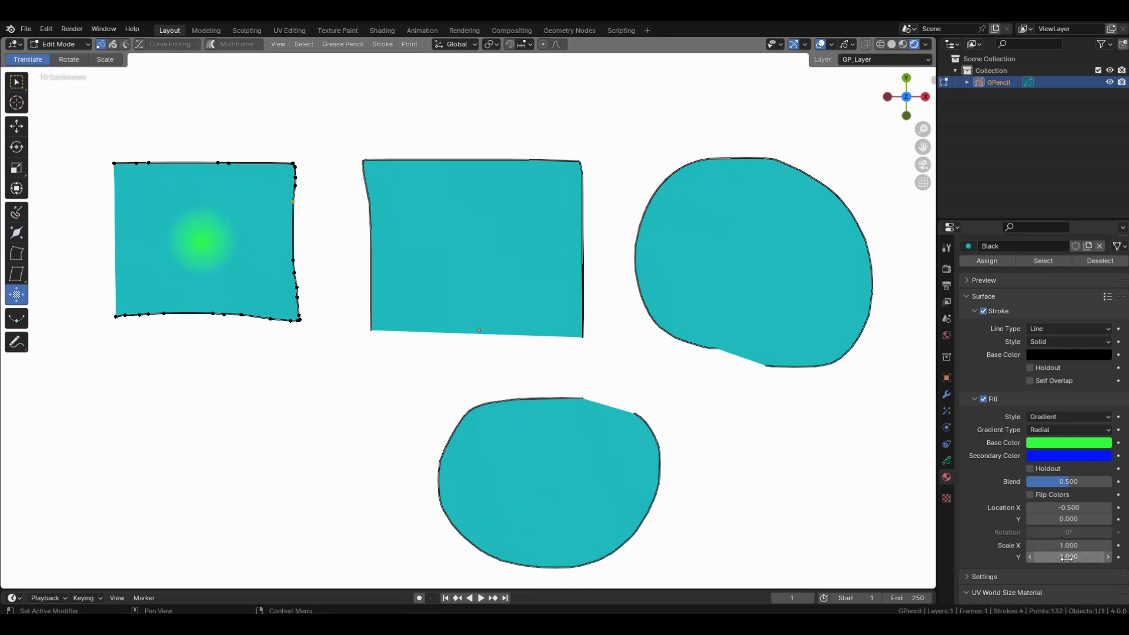
- Try a Scale Y of 0.2 and a different Location X for the radial gradient, and restore both values
{"action": "double_click", "coordinate": [1069, 556]}
{"action": "type", "text": "0.2"}
{"action": "key", "text": "Return"}
{"action": "left_click_drag", "start_coordinate": [1069, 556], "coordinate": [1060, 508]}
{"action": "key", "text": "BackSpace"}
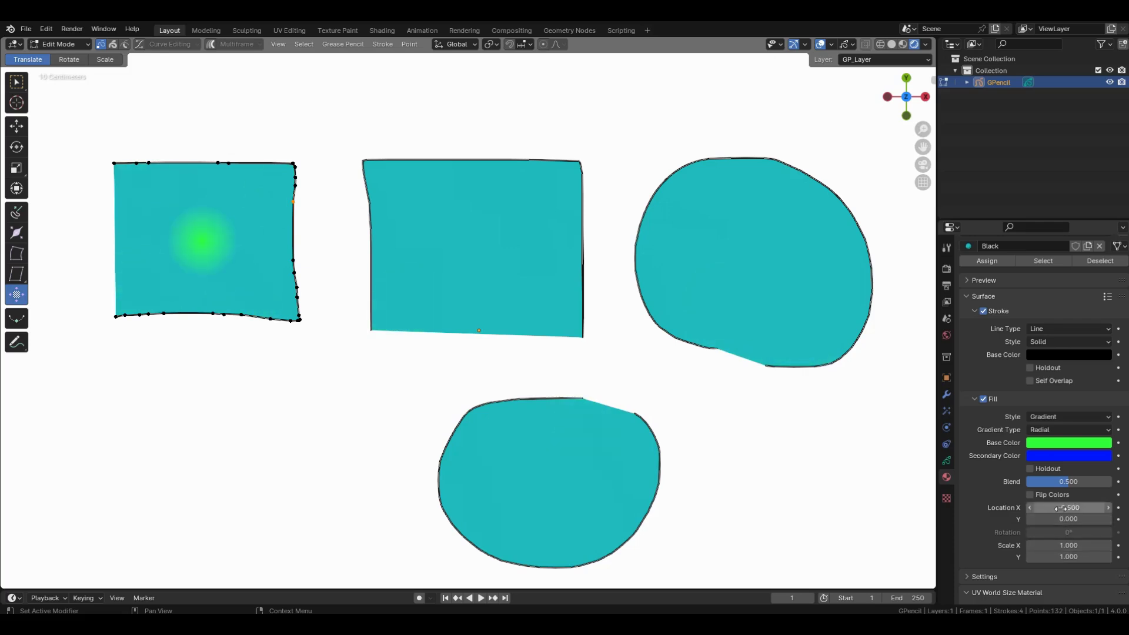
- Set the fill's gradient type back to Linear
{"action": "left_click", "coordinate": [1072, 430]}
{"action": "left_click", "coordinate": [1072, 442]}
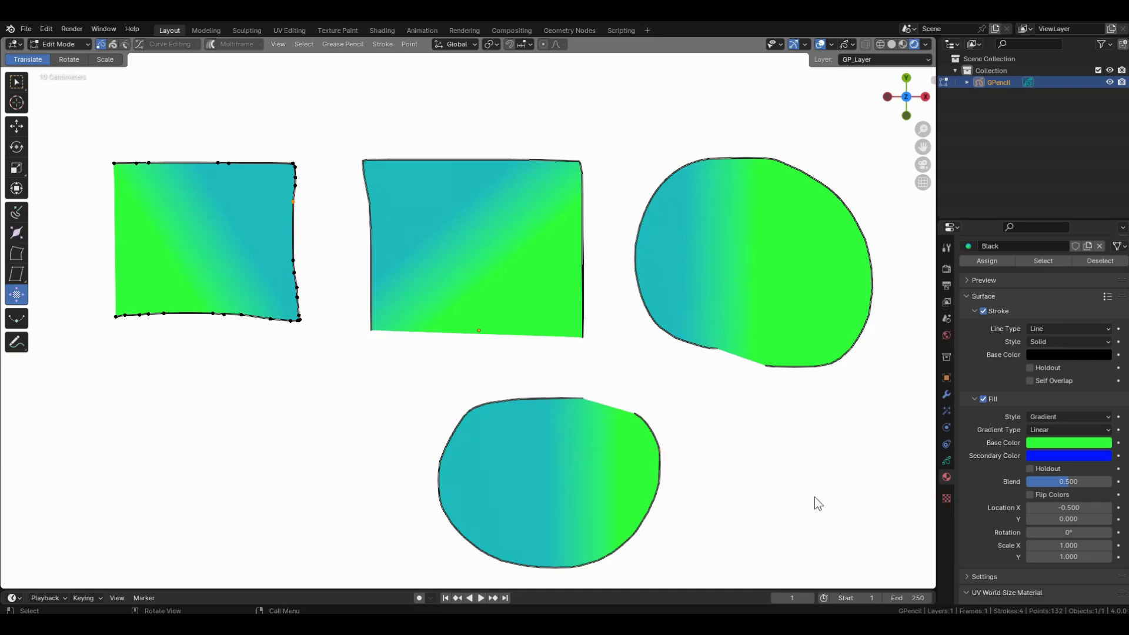
{"action": "mouse_move", "coordinate": [1070, 508]}
{"action": "left_mouse_down"}
{"action": "mouse_move", "coordinate": [1023, 507]}
{"action": "mouse_move", "coordinate": [1070, 507]}
{"action": "left_mouse_up"}
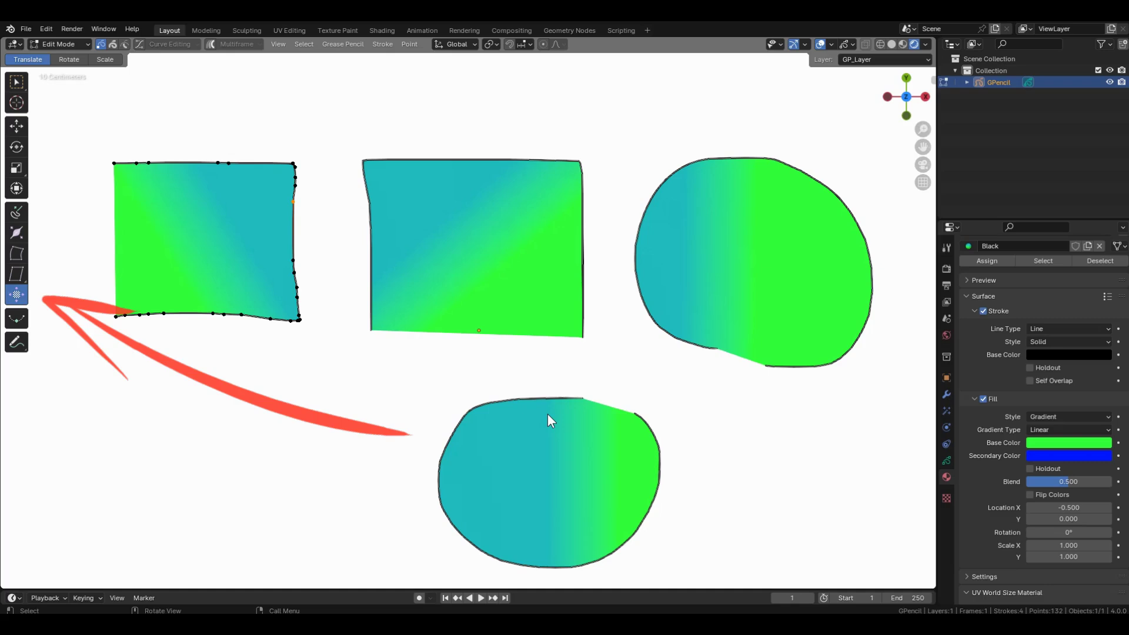
- Shift the left rectangle's gradient toward its lower-left corner and the middle rectangle's toward its lower-right corner with Transform Fill
{"action": "key", "text": "s"}
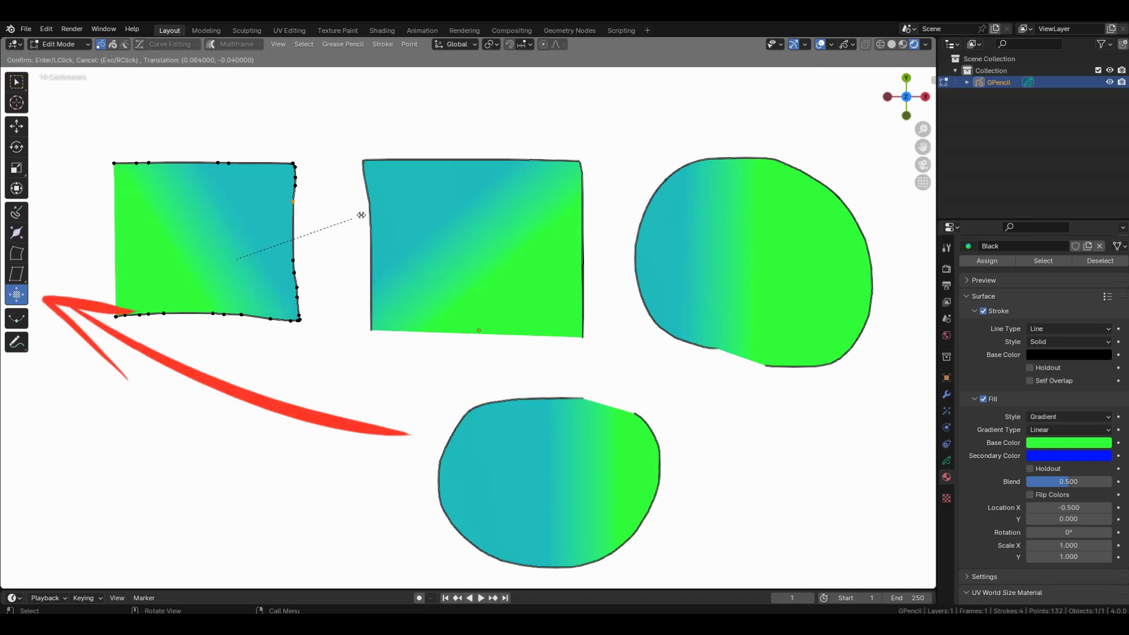
{"action": "key", "text": "Escape"}
{"action": "left_click", "coordinate": [371, 303]}
{"action": "left_click_drag", "start_coordinate": [482, 300], "coordinate": [91, 423]}
- Rotate the large rounded shape's gradient to a diagonal and scale the lower rounded shape's gradient to a sharp transition
{"action": "left_click", "coordinate": [659, 323]}
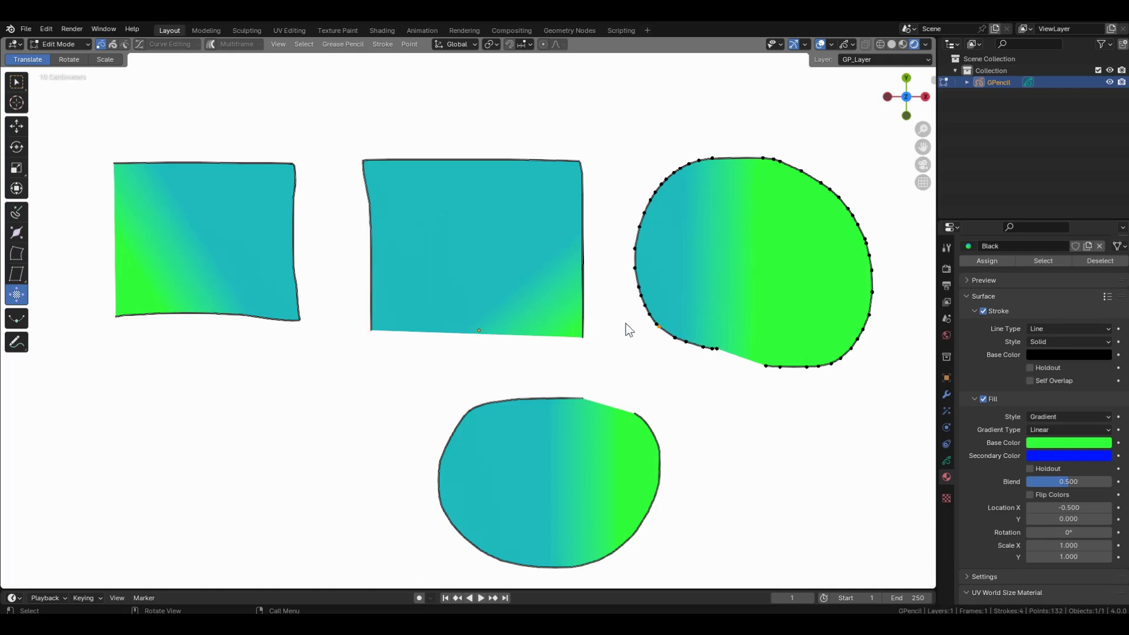
{"action": "left_click_drag", "start_coordinate": [626, 328], "coordinate": [758, 432], "text": "ctrl"}
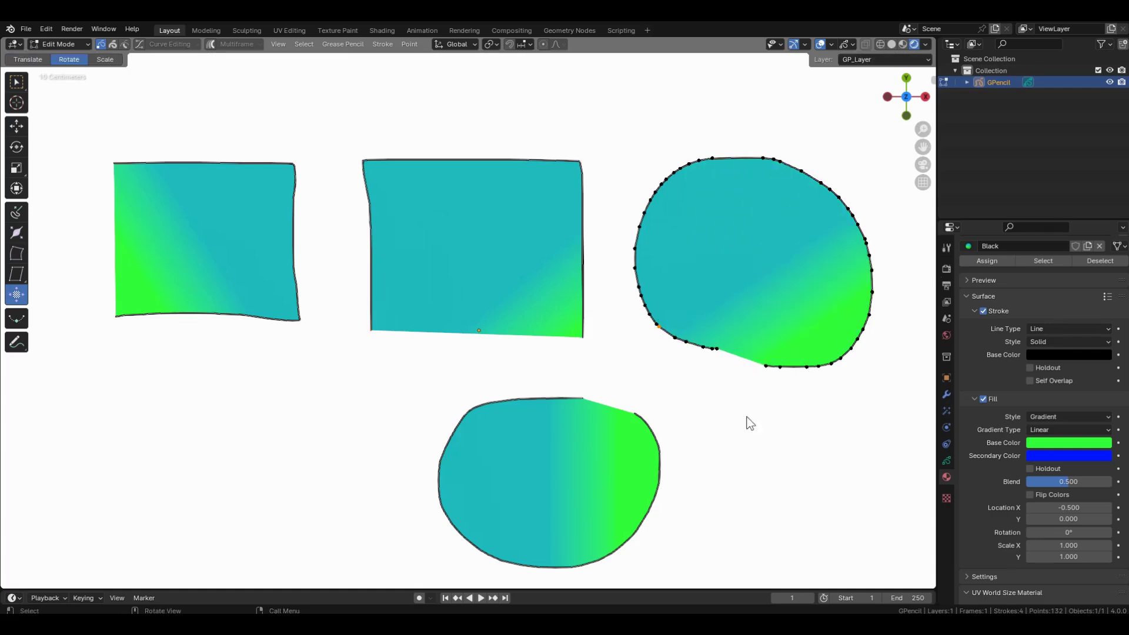
{"action": "left_click", "coordinate": [664, 467]}
{"action": "left_click", "coordinate": [104, 59]}
{"action": "left_click_drag", "start_coordinate": [377, 359], "coordinate": [471, 428]}
{"action": "left_click", "coordinate": [765, 456]}
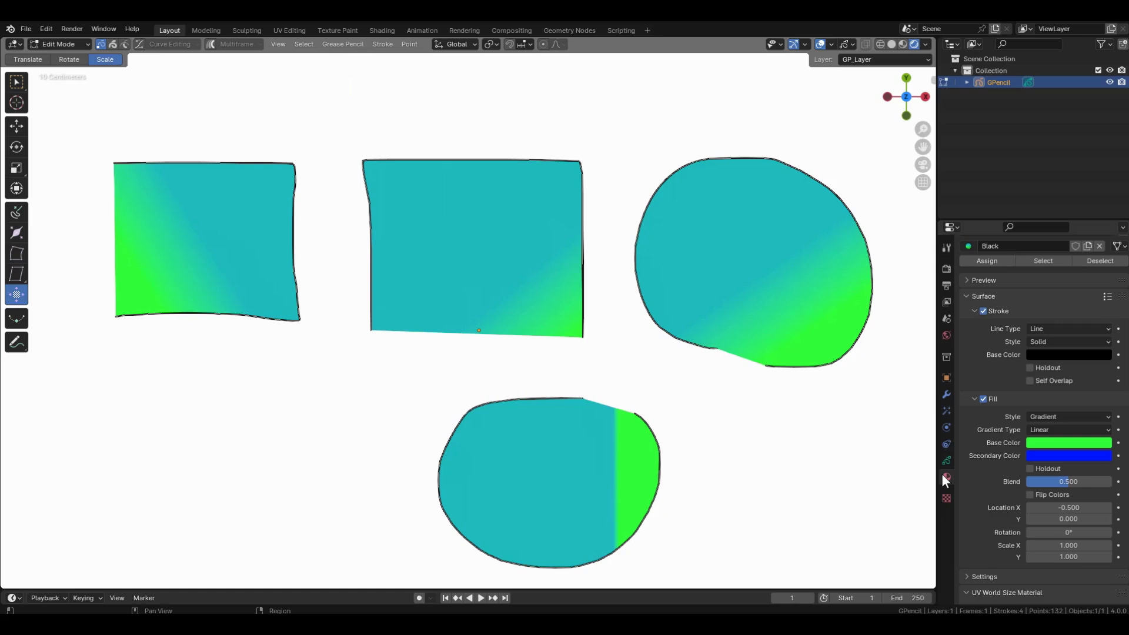
- Set the alpha of the fill's secondary color to 0
{"action": "scroll", "coordinate": [1043, 472], "scroll_direction": "down", "scroll_amount": 1}
{"action": "left_click", "coordinate": [1064, 435]}
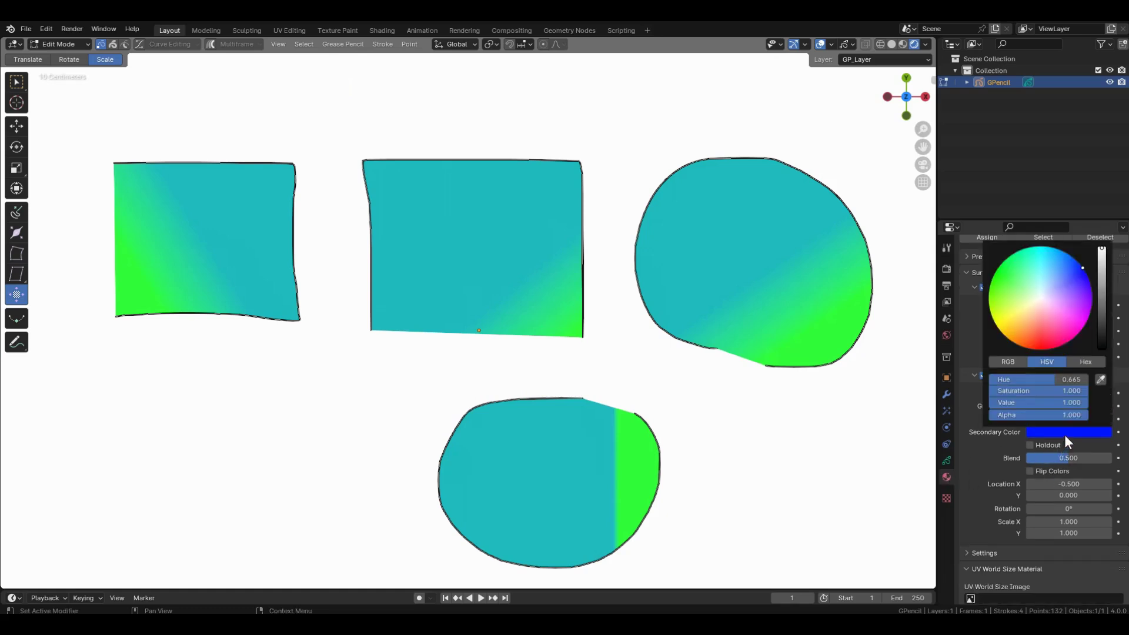
{"action": "left_click_drag", "start_coordinate": [1064, 416], "coordinate": [989, 416]}
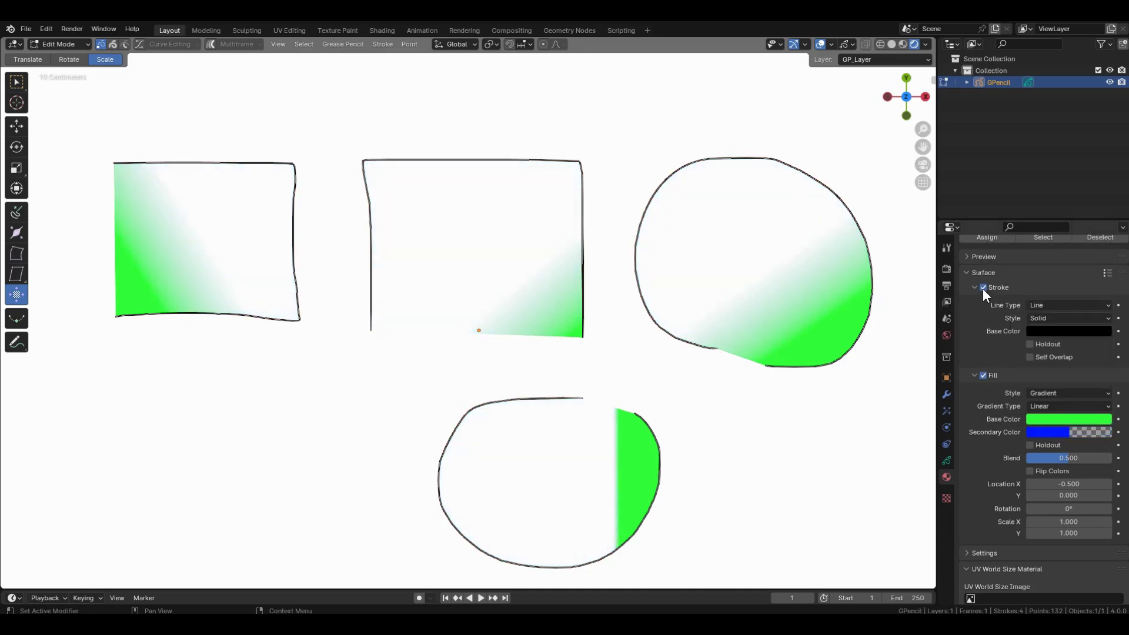
- Turn off the Black material's stroke and return to Draw Mode
{"action": "left_click", "coordinate": [983, 287]}
{"action": "key", "text": "Tab"}
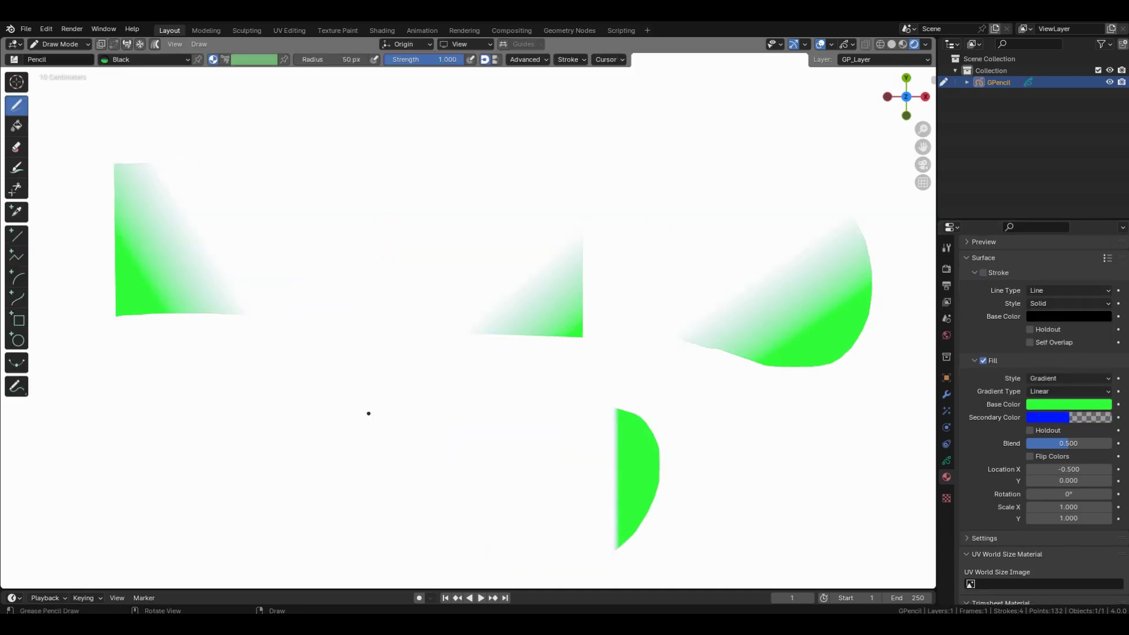
- Restore the secondary color's alpha to 1 and copy the World's white background color onto it
{"action": "left_click", "coordinate": [1088, 418]}
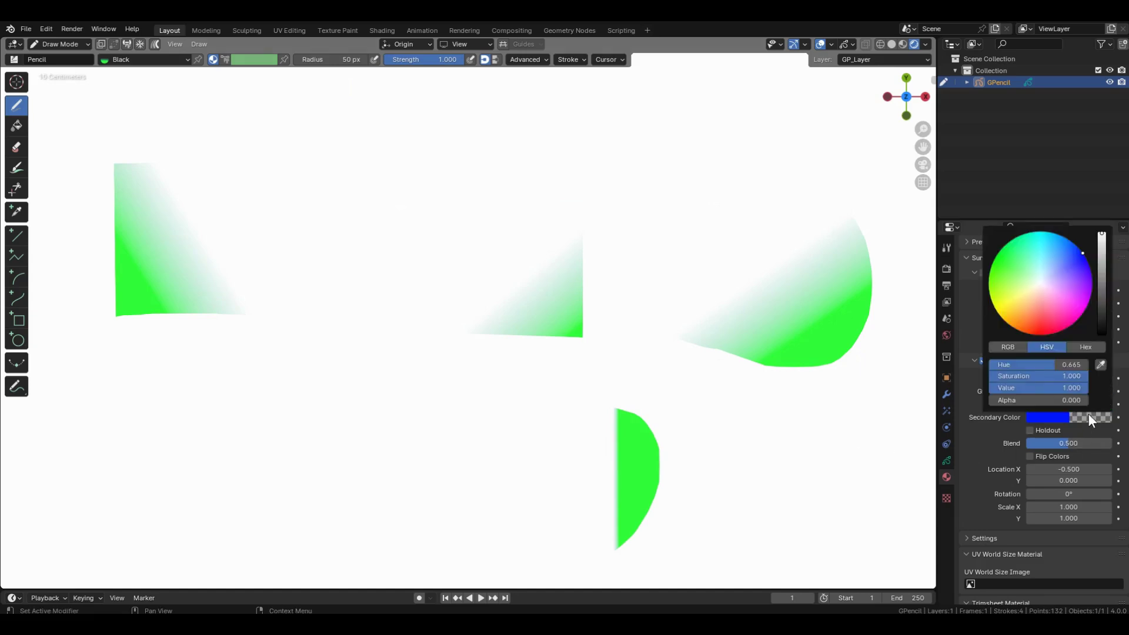
{"action": "left_click_drag", "start_coordinate": [1018, 400], "coordinate": [1089, 400]}
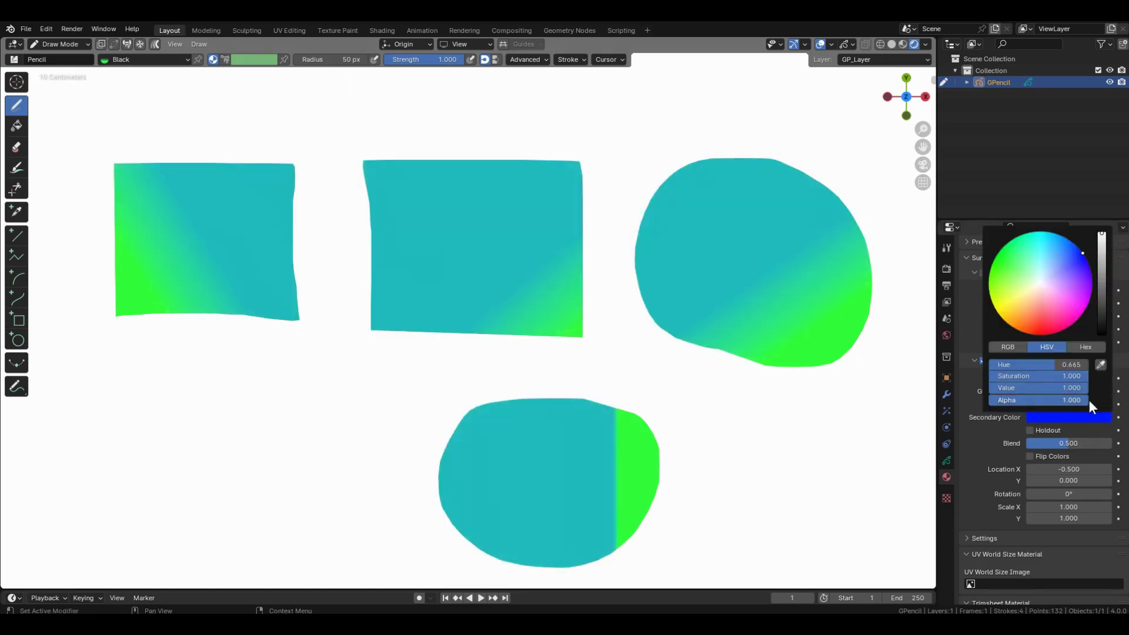
{"action": "left_click", "coordinate": [947, 335]}
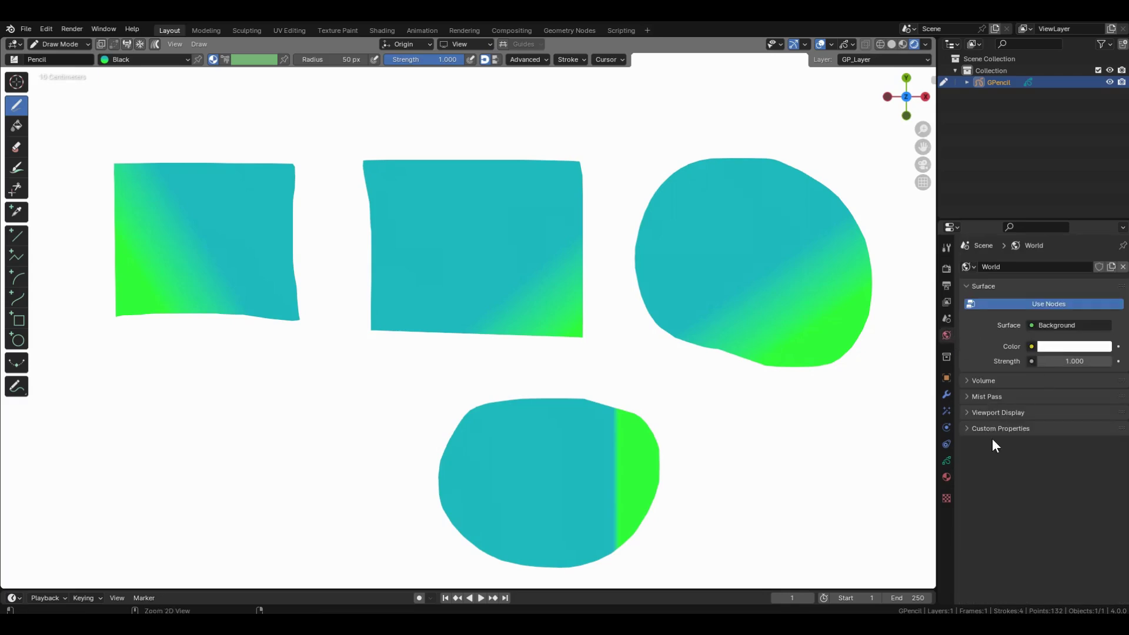
{"action": "left_click", "coordinate": [946, 477]}
{"action": "key", "text": "ctrl+v"}
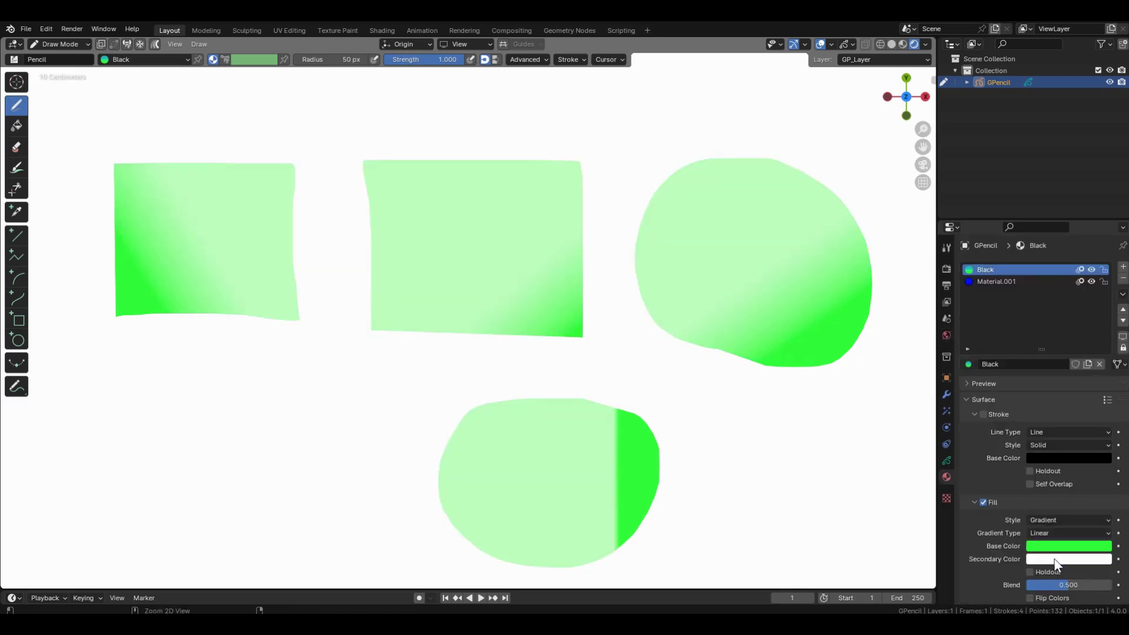
- Set the gradient fill's Blend to 0
{"action": "scroll", "coordinate": [1058, 421], "scroll_direction": "down", "scroll_amount": 5}
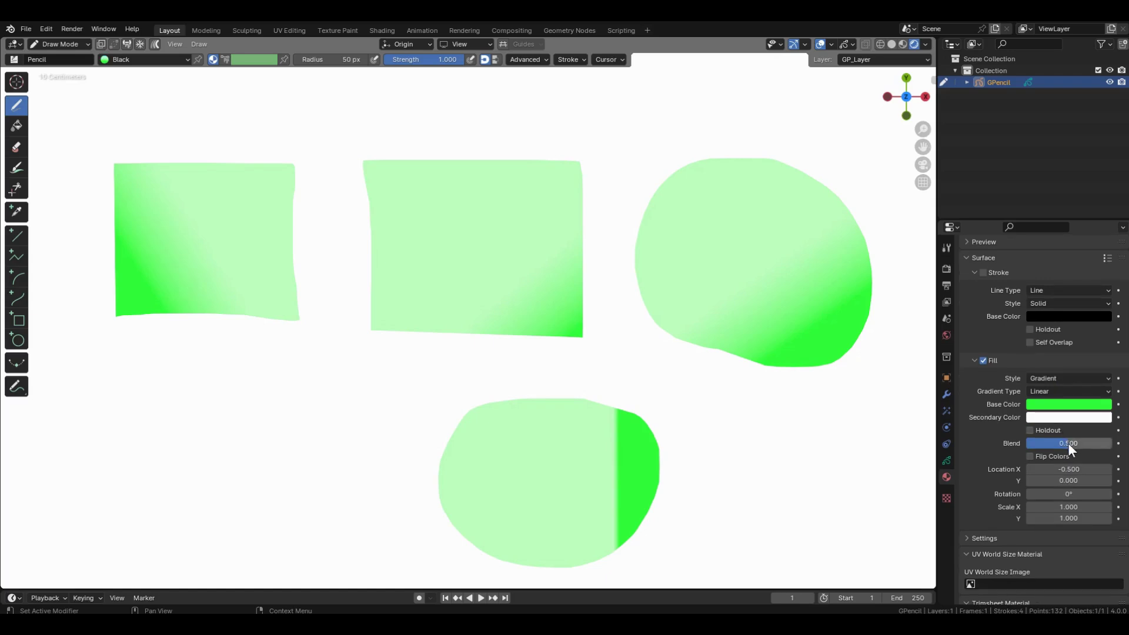
{"action": "left_click_drag", "start_coordinate": [1068, 443], "coordinate": [1025, 443]}
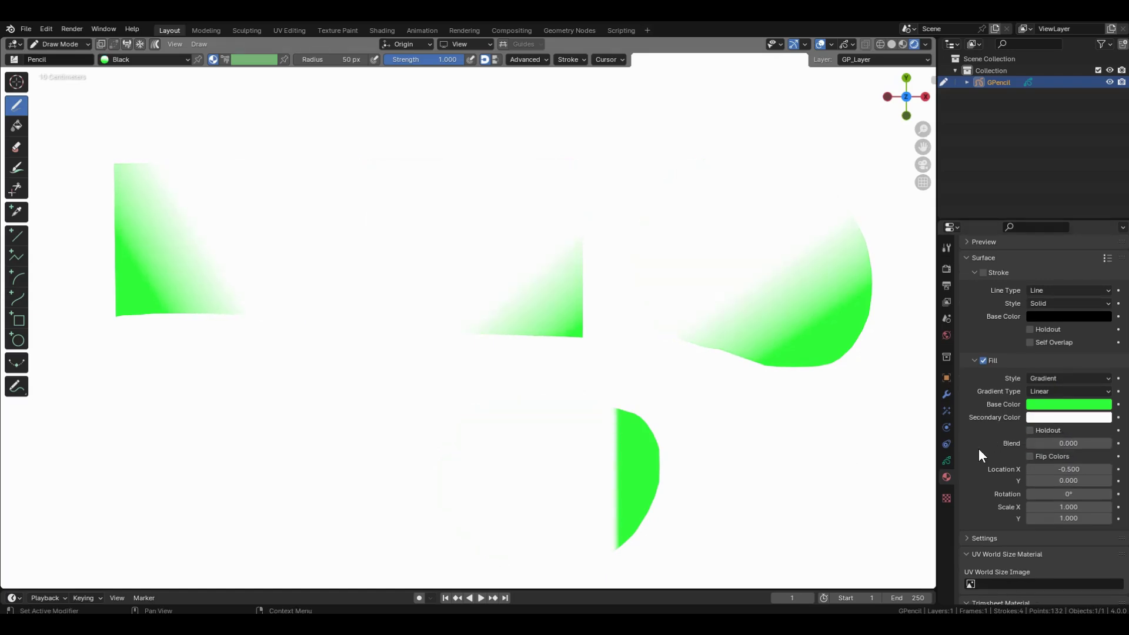
- Toggle Flip Colors on and off twice for the gradient fill to compare both color orders
{"action": "left_click", "coordinate": [1030, 456]}
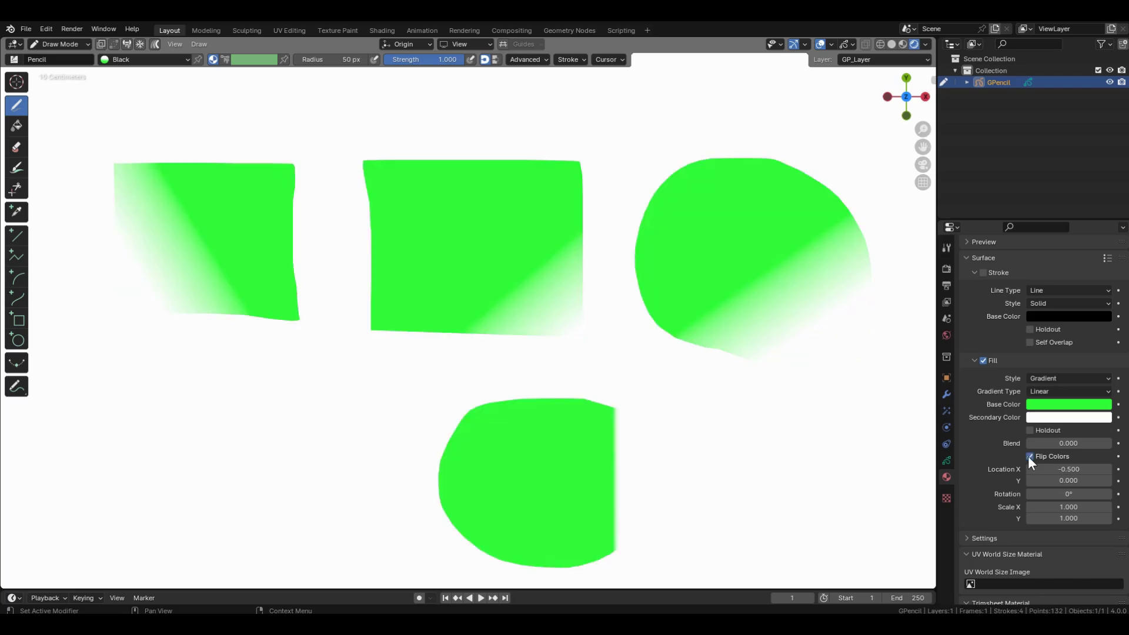
{"action": "left_click", "coordinate": [1030, 456]}
{"action": "left_click", "coordinate": [1030, 457]}
{"action": "left_click", "coordinate": [1030, 456]}
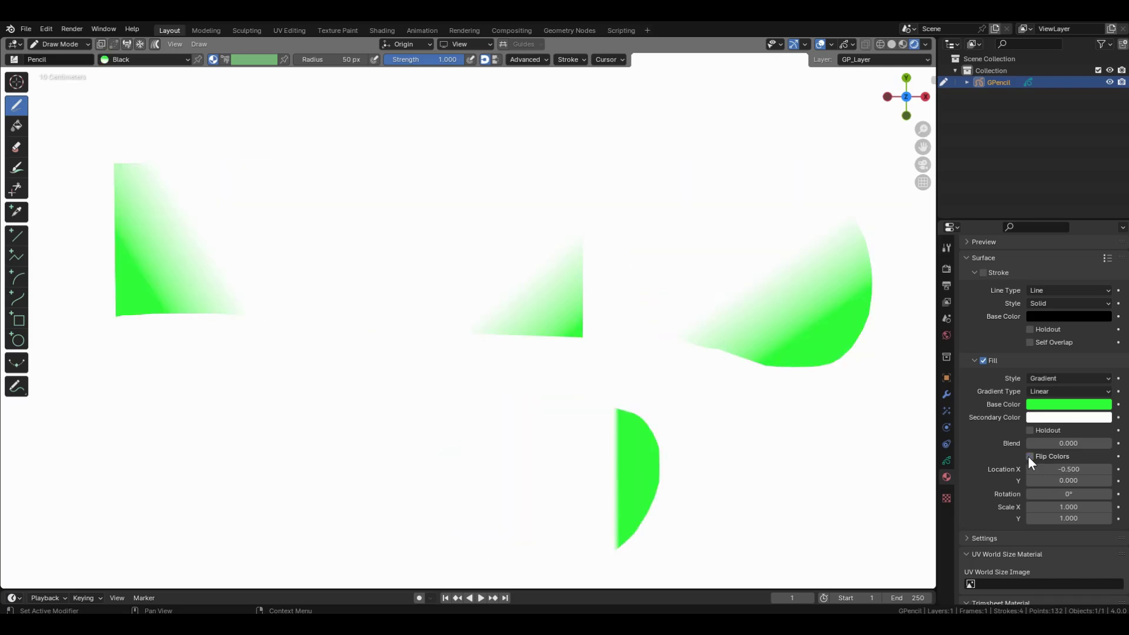